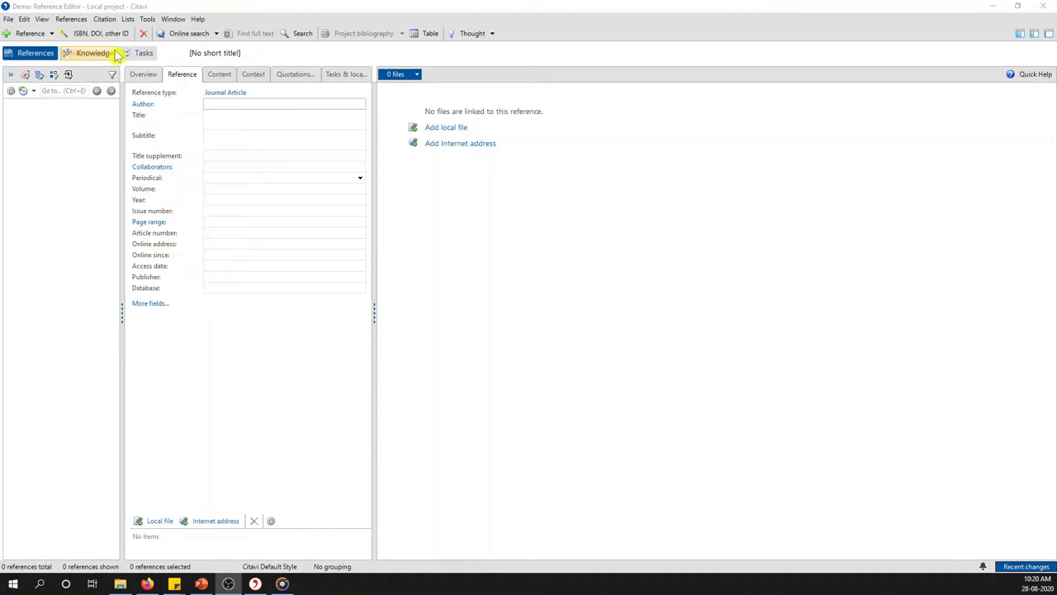
# Create a project task named Introduction due 30 September 2020 in the Task Planner and advance its status about one third.
pyautogui.click(141, 53)
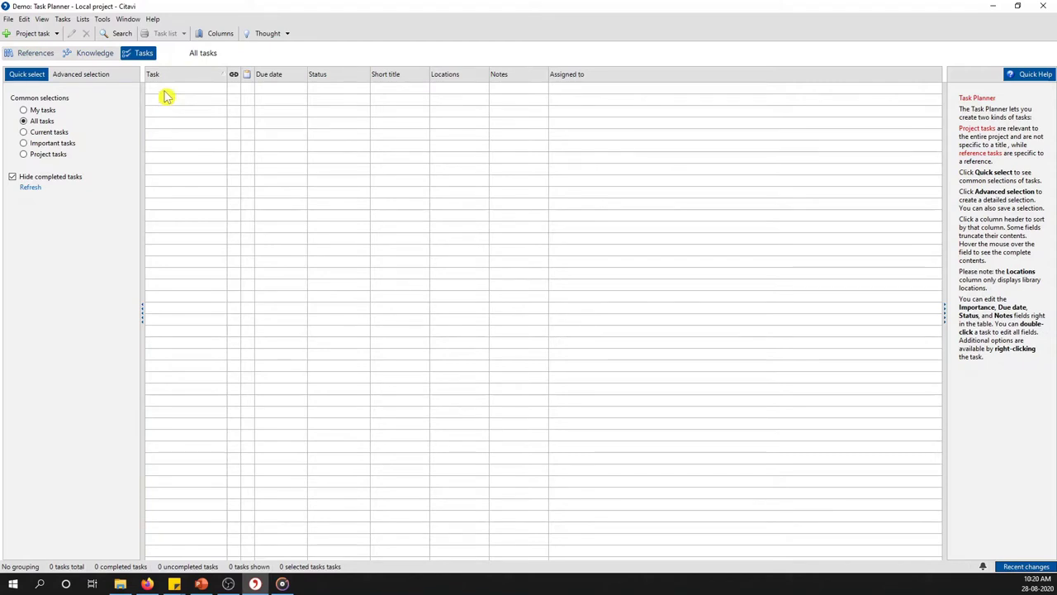
pyautogui.rightClick(165, 97)
pyautogui.click(190, 97)
pyautogui.write('Introduction')
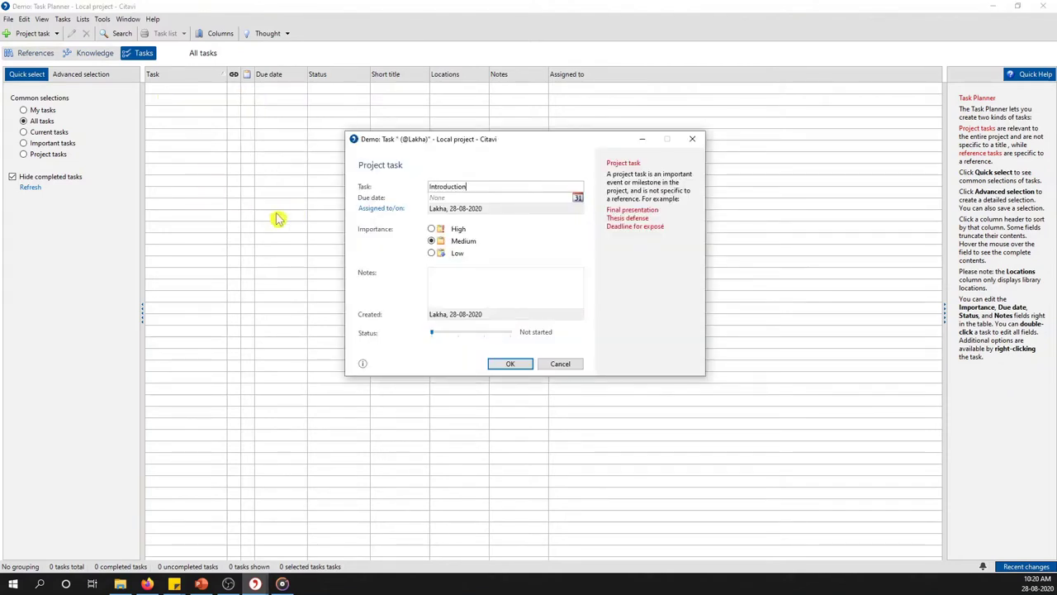
pyautogui.click(578, 199)
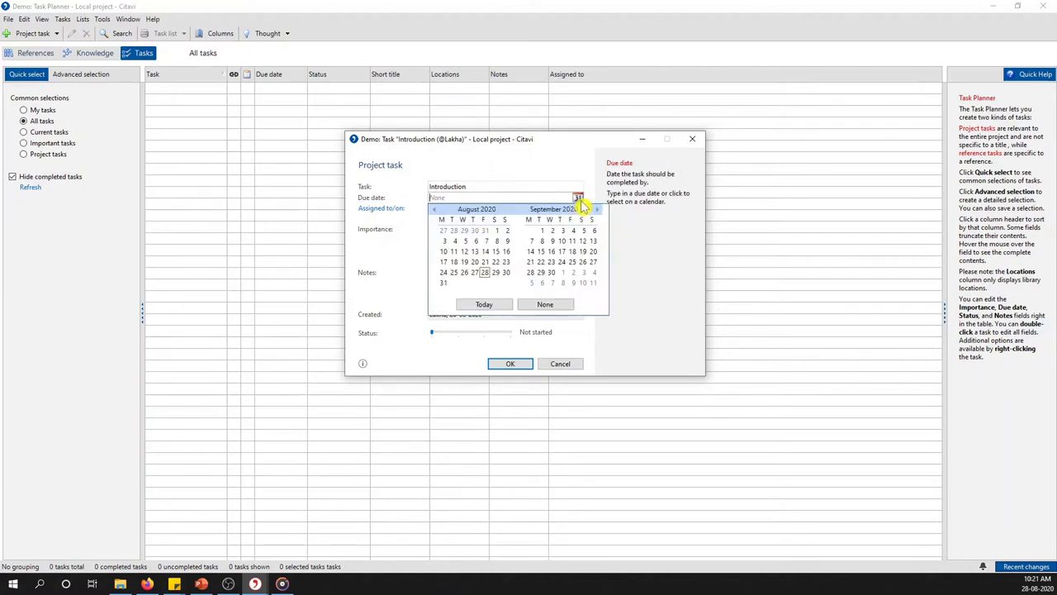
pyautogui.click(551, 272)
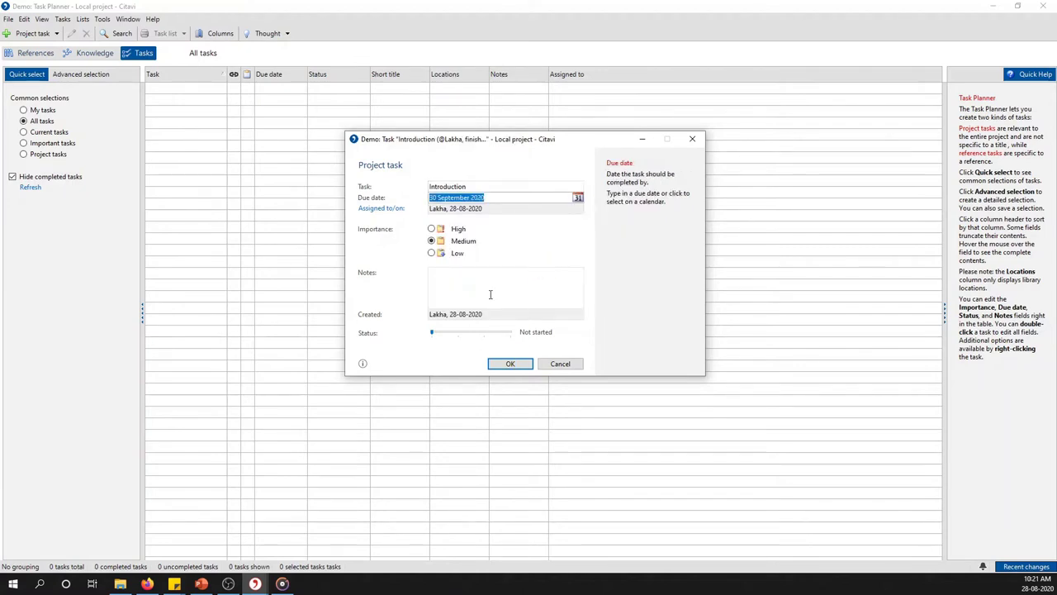
pyautogui.click(515, 366)
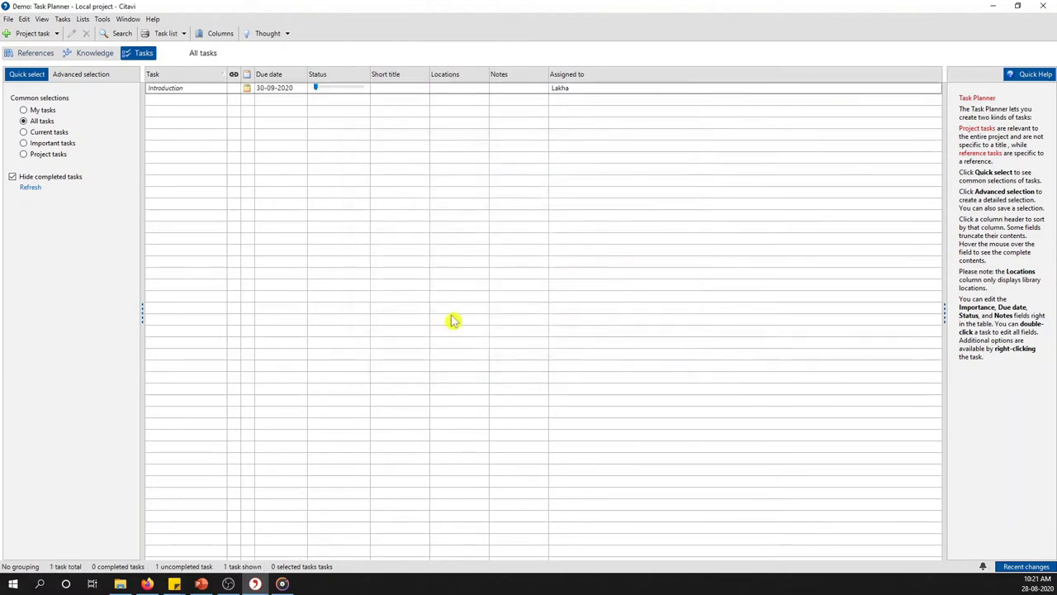
pyautogui.click(317, 88)
pyautogui.moveTo(316, 88); pyautogui.dragTo(332, 92)
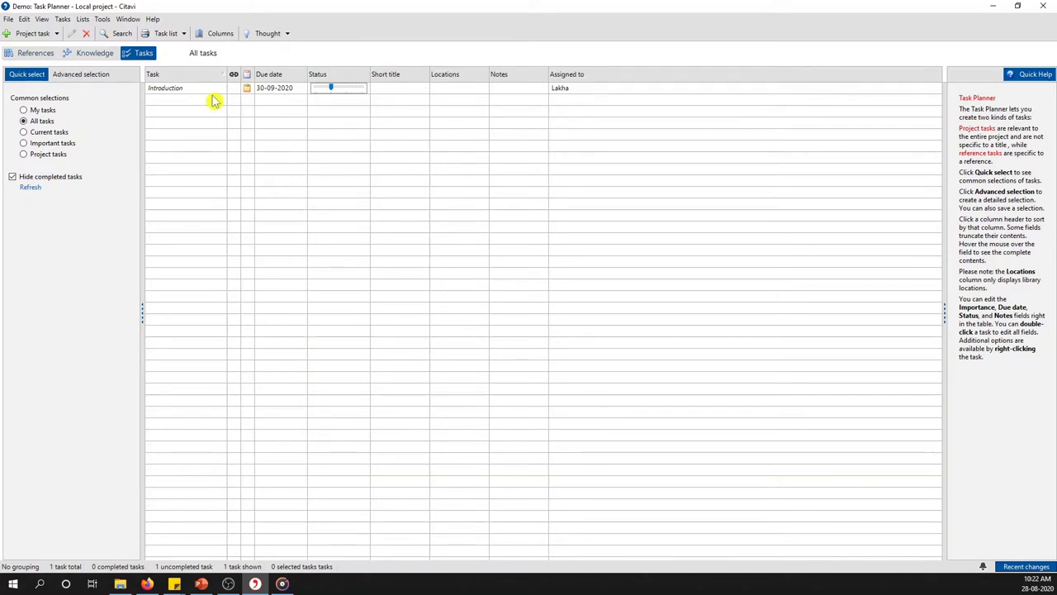
# Create a knowledge category named Introduction in the Knowledge Organizer.
pyautogui.click(94, 53)
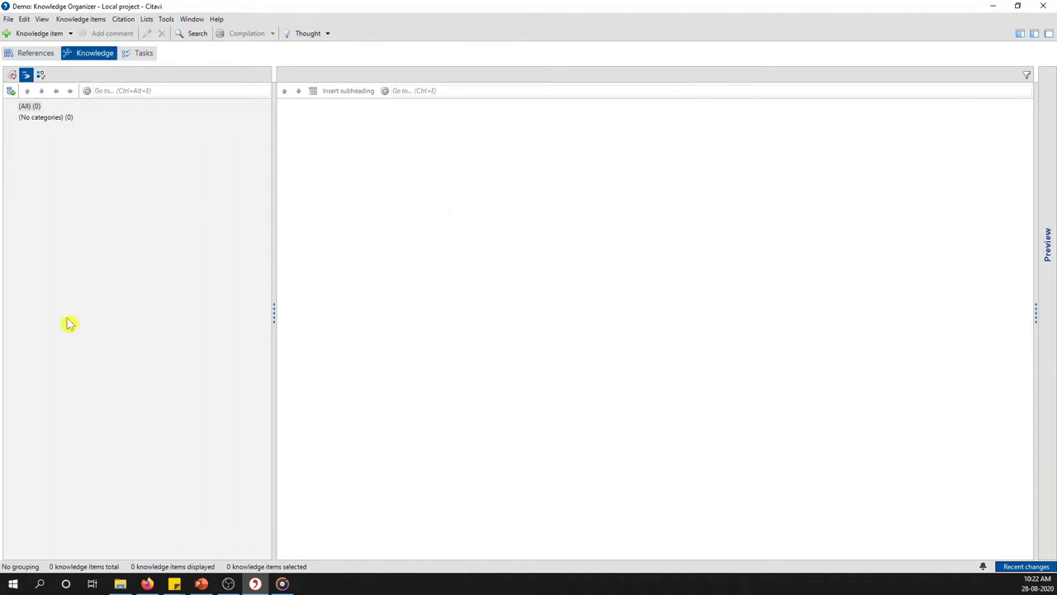
pyautogui.click(39, 120)
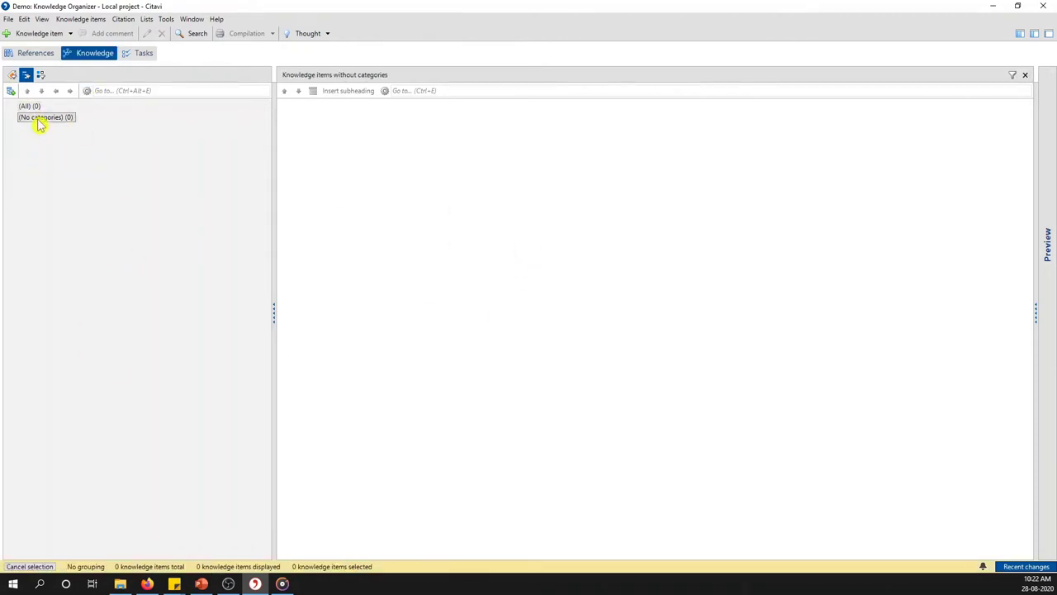
pyautogui.rightClick(39, 120)
pyautogui.click(59, 127)
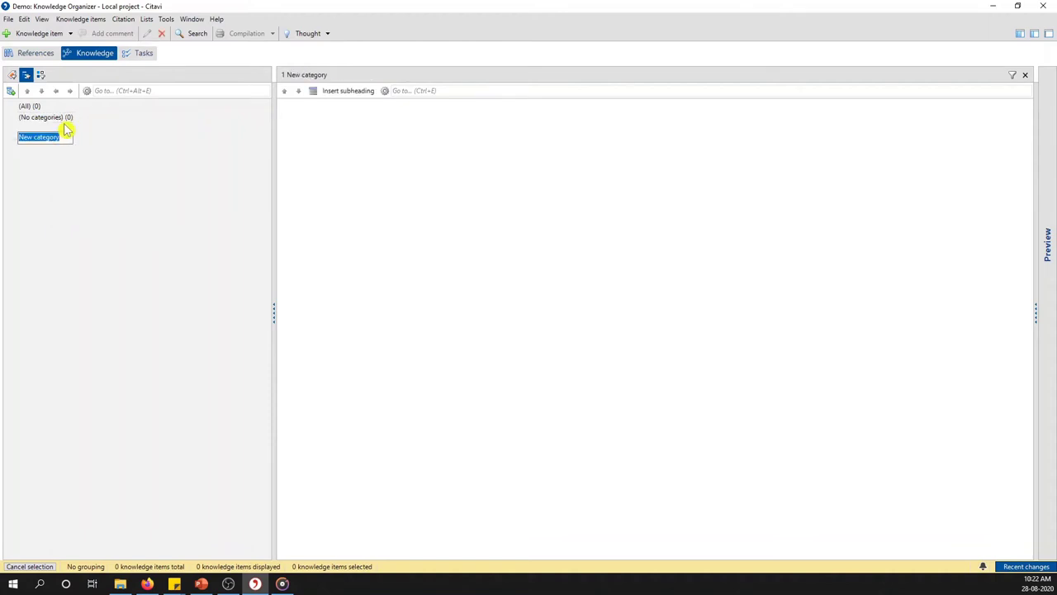
pyautogui.write('Introduction')
pyautogui.press('Return')
# Add a second category named Motor at the same level as Introduction.
pyautogui.rightClick(49, 141)
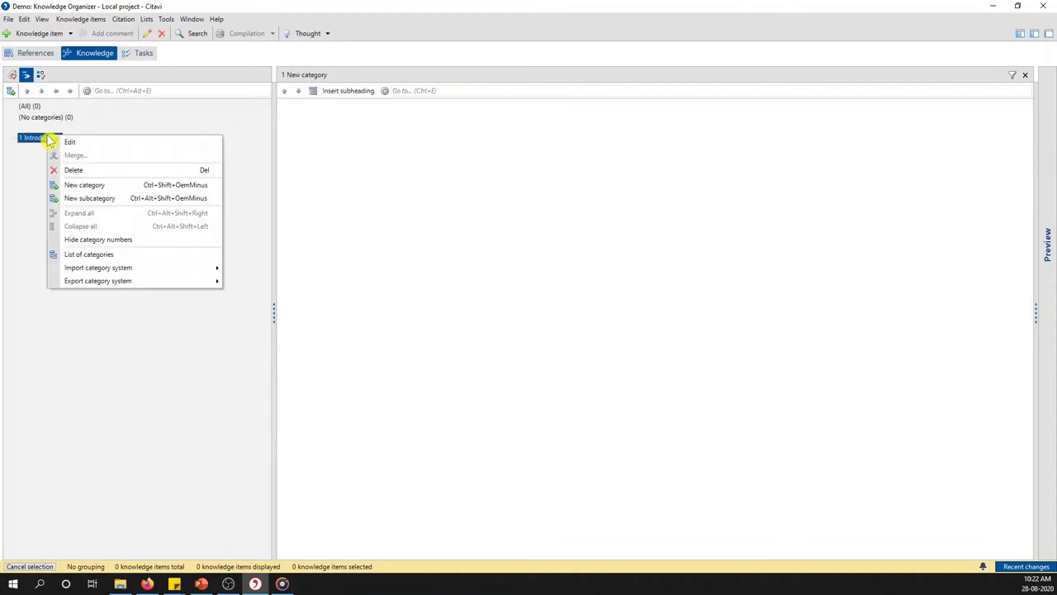
pyautogui.click(13, 91)
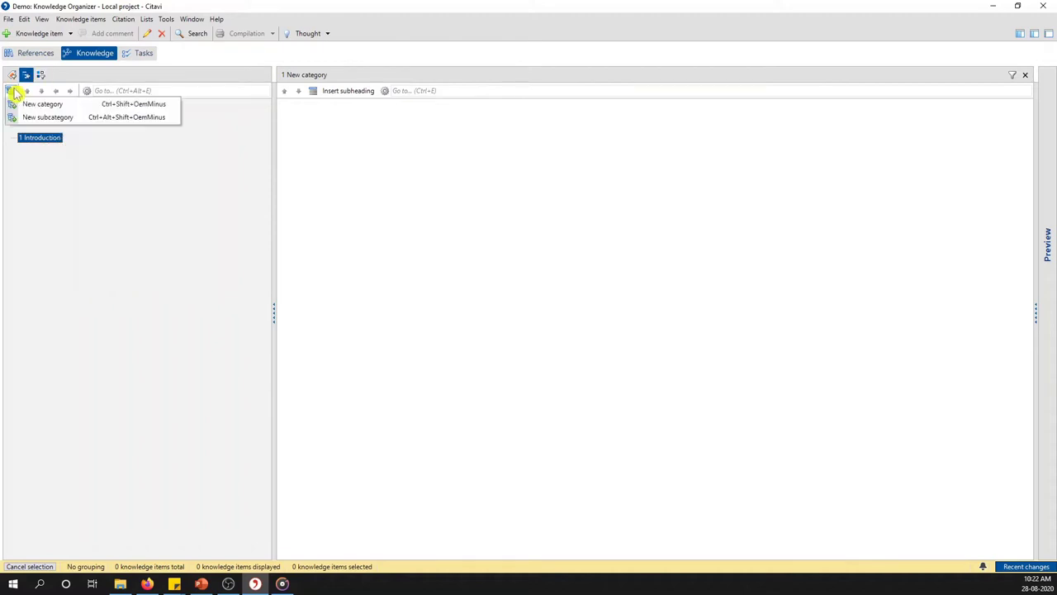
pyautogui.click(30, 104)
pyautogui.write('Motor')
pyautogui.press('Return')
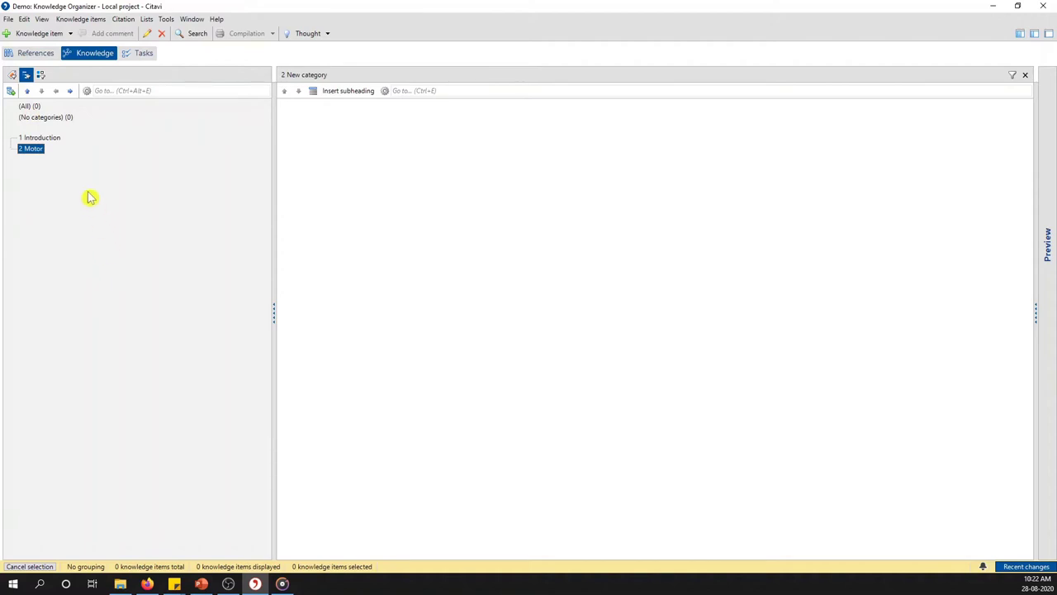
# View the contents of the Introduction and Motor categories and return to the references.
pyautogui.click(56, 141)
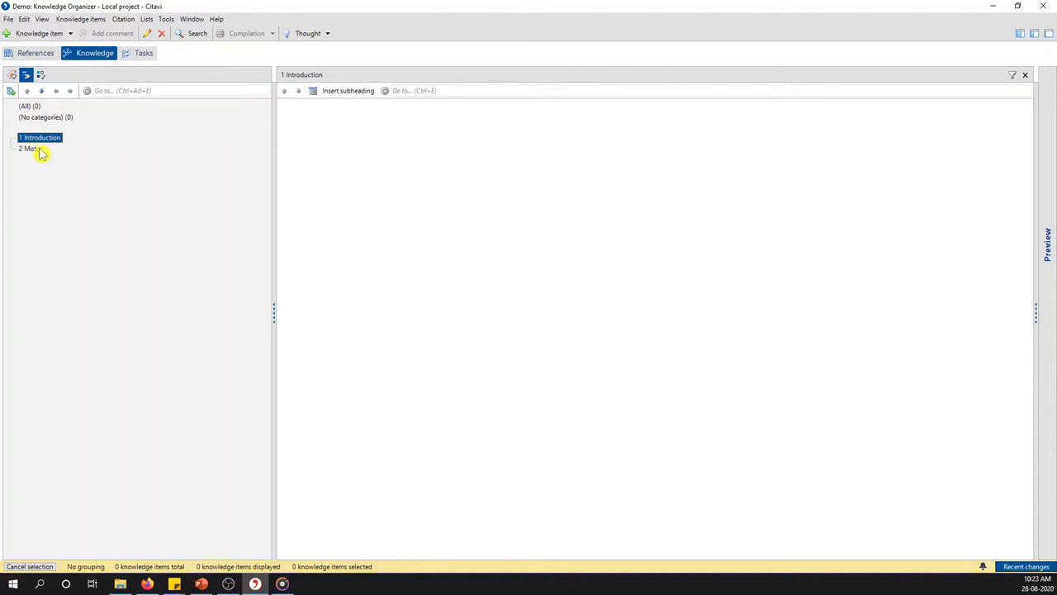
pyautogui.click(40, 150)
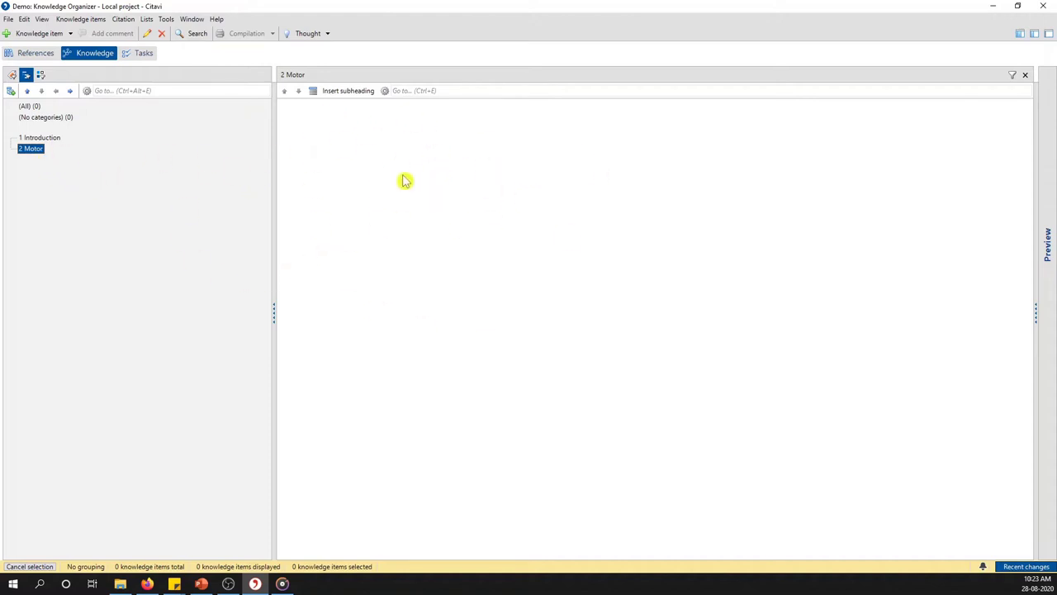
pyautogui.click(17, 55)
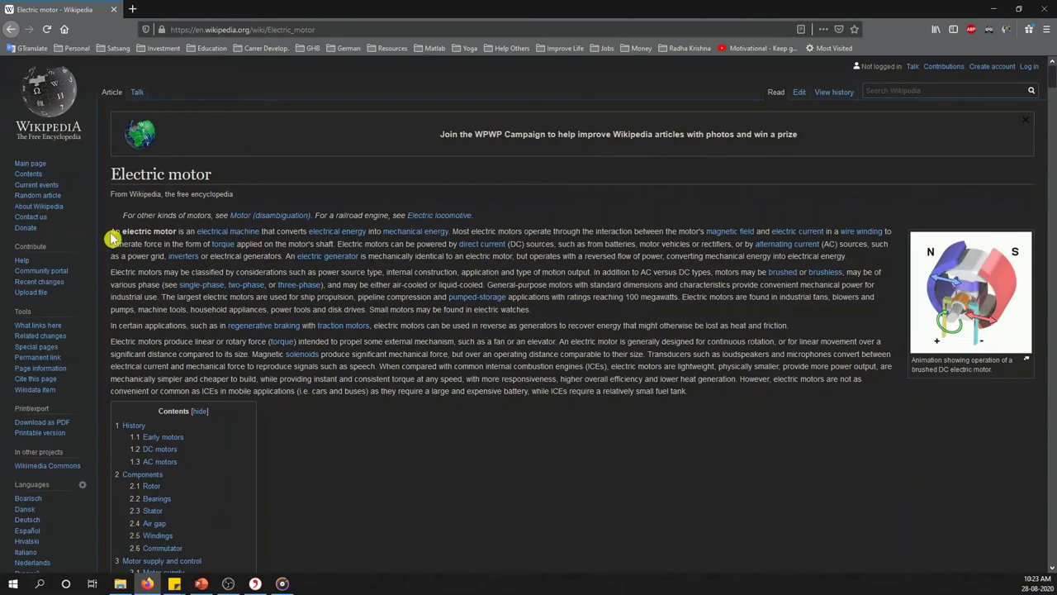
# In Firefox, use Citavi Picker to add the Wikipedia Electric motor page as a reference with its opening paragraph as a quotation.
pyautogui.moveTo(110, 231); pyautogui.dragTo(843, 256)
pyautogui.rightClick(806, 257)
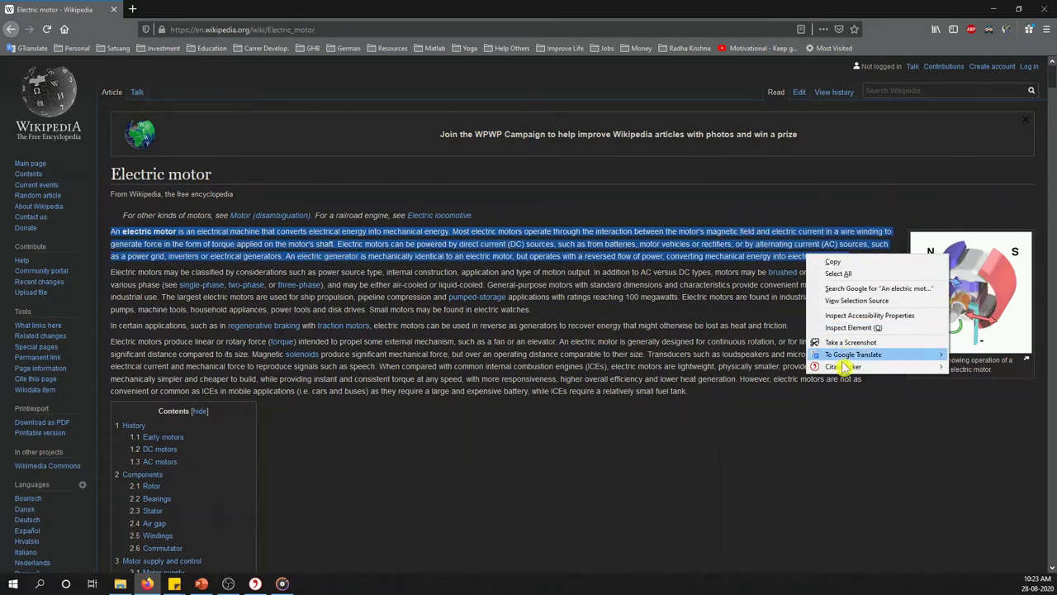
pyautogui.moveTo(848, 370)
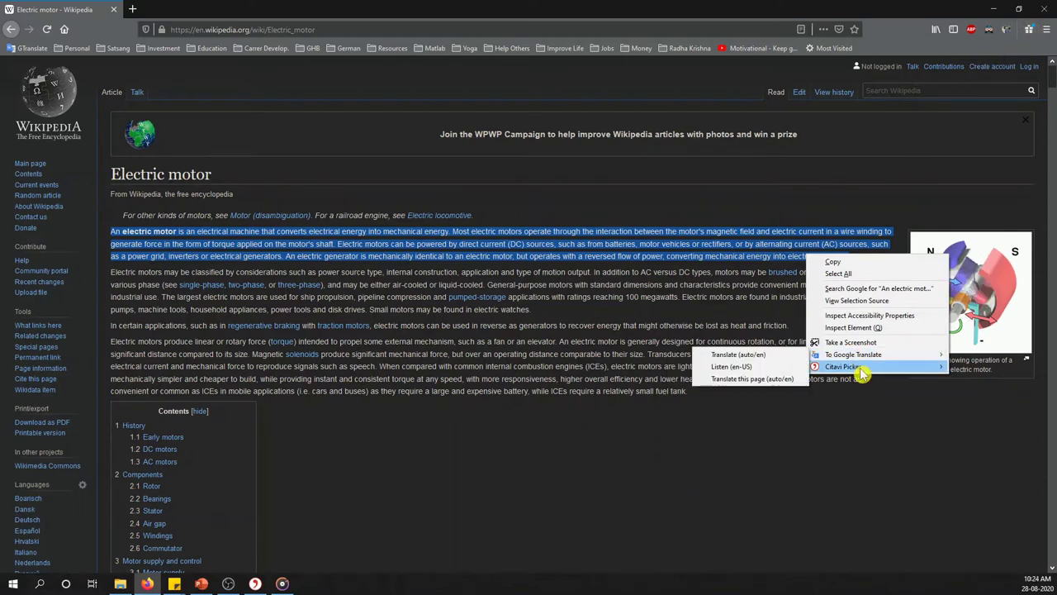
pyautogui.moveTo(786, 371)
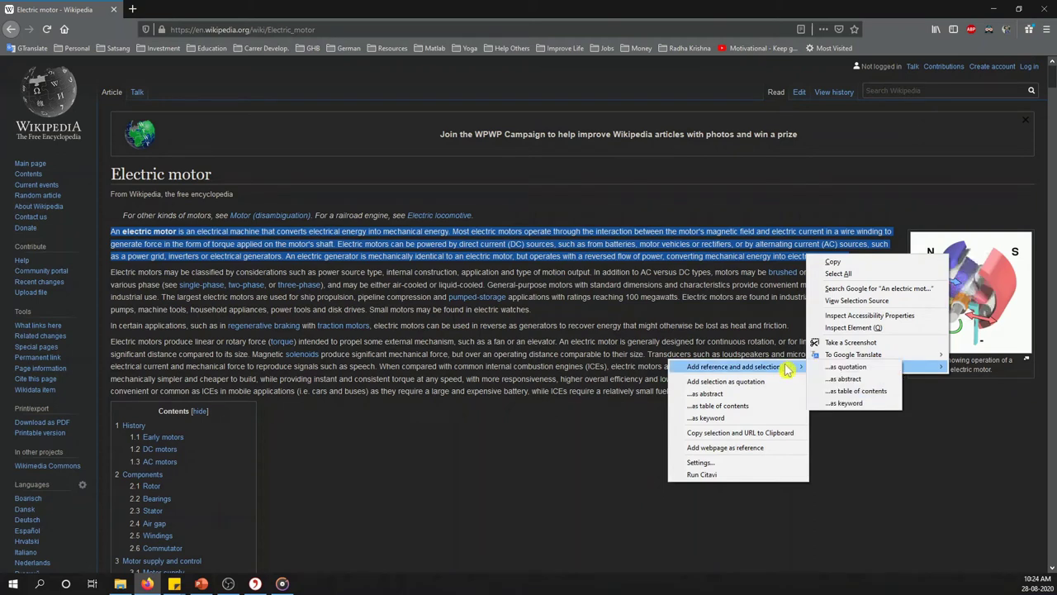
pyautogui.click(843, 367)
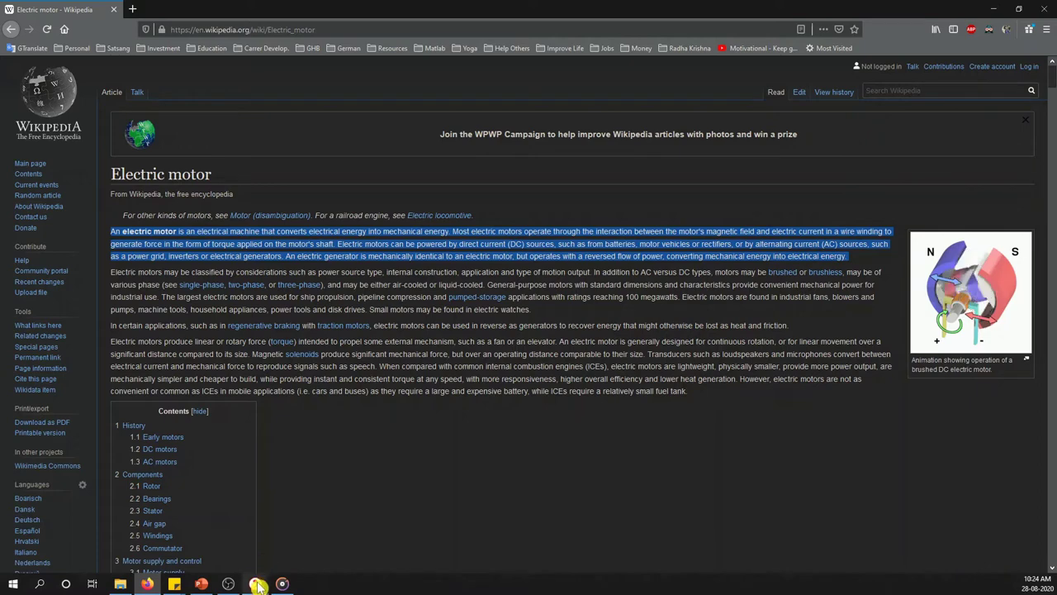
# Bring up the new Citavi quotation and replace its core statement with "Electric Motor defination".
pyautogui.moveTo(255, 583)
pyautogui.click(313, 538)
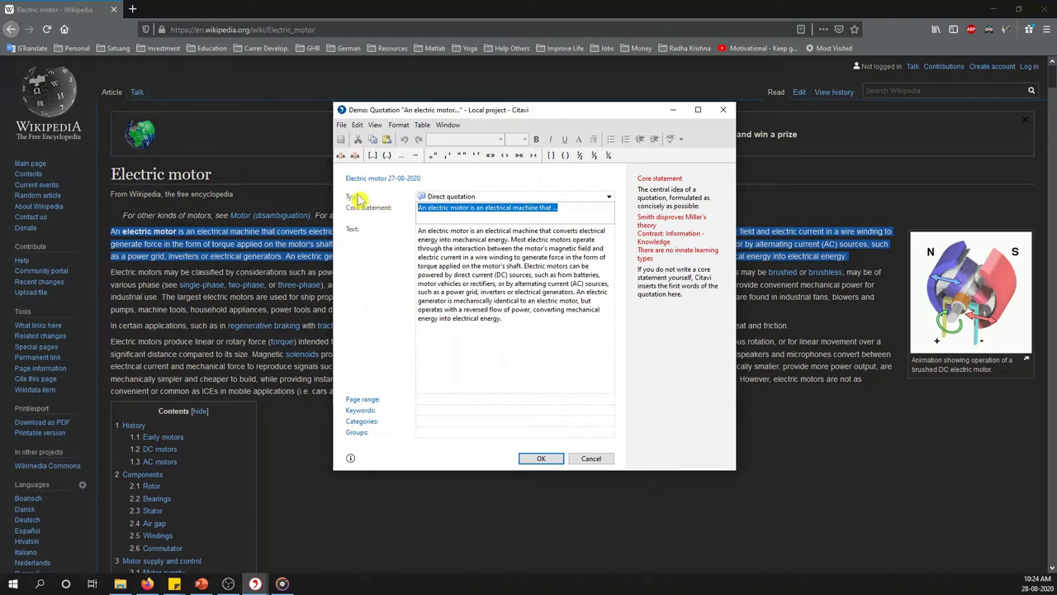
pyautogui.click(456, 282)
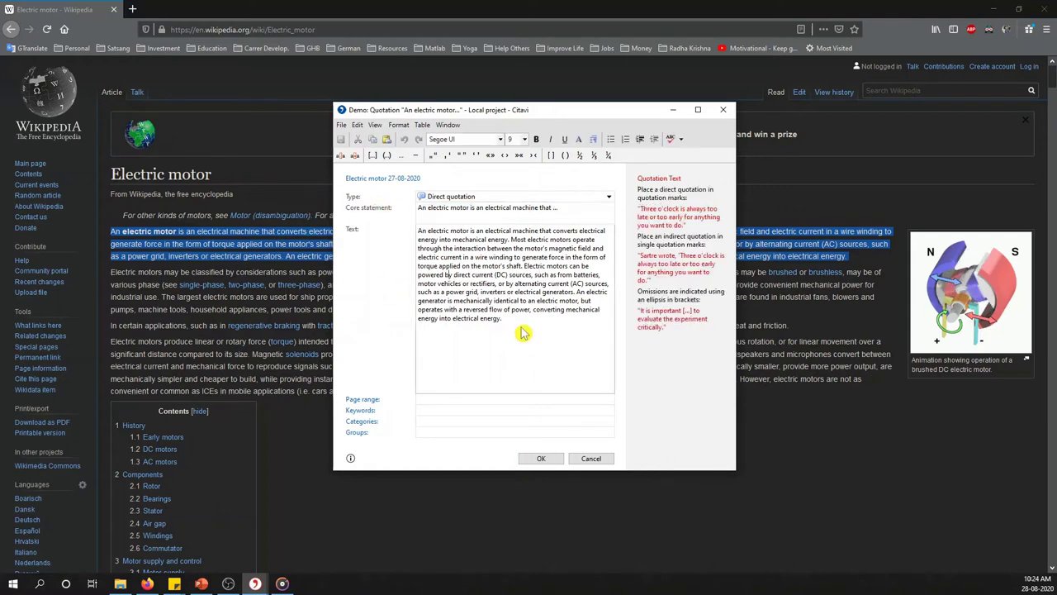
pyautogui.click(558, 208)
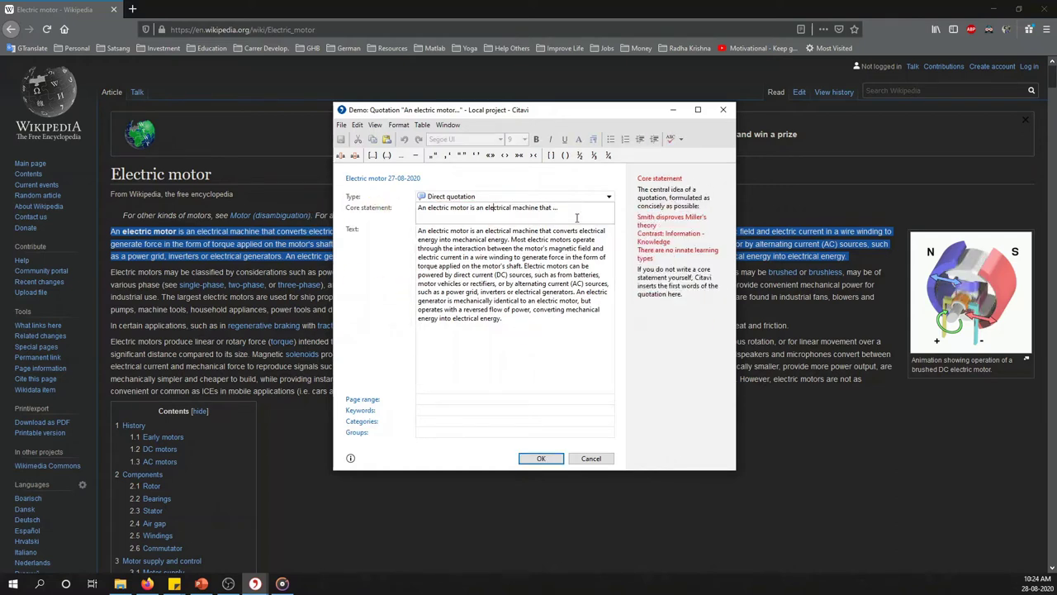
pyautogui.moveTo(560, 208); pyautogui.dragTo(405, 201)
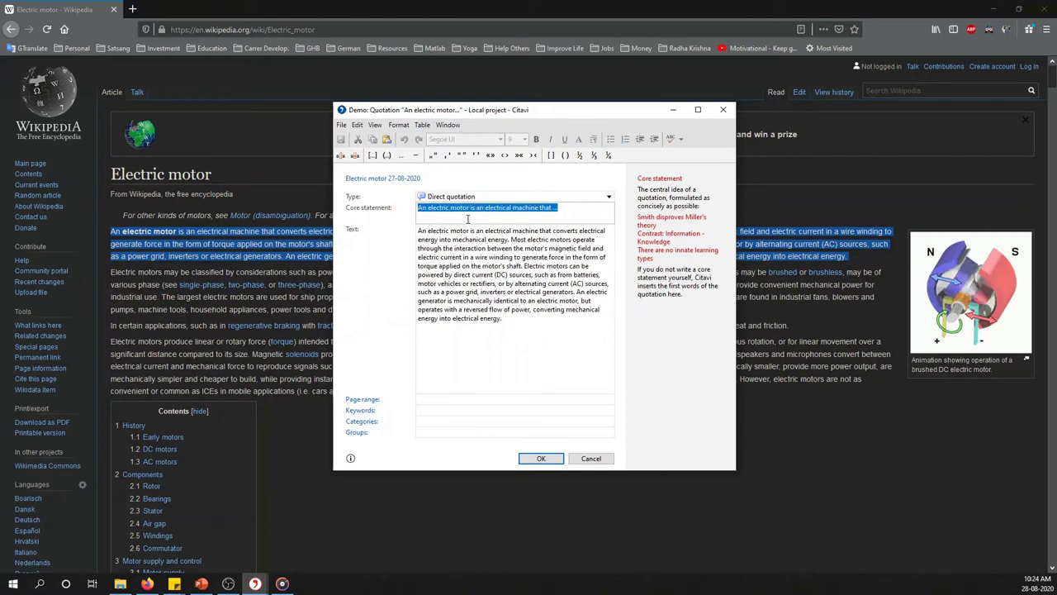
pyautogui.press('Delete')
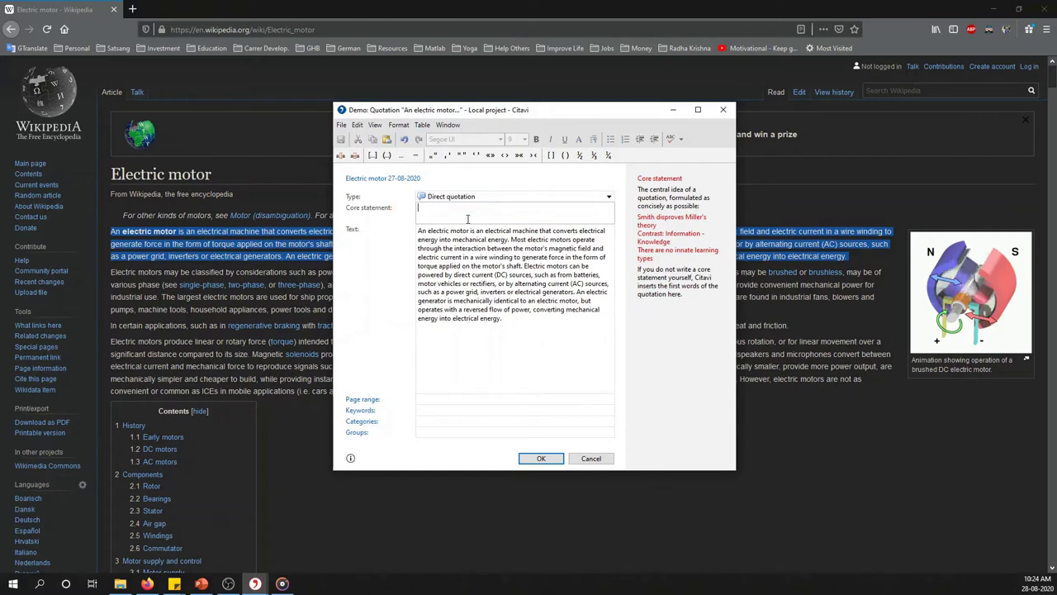
pyautogui.write('Electric Mo')
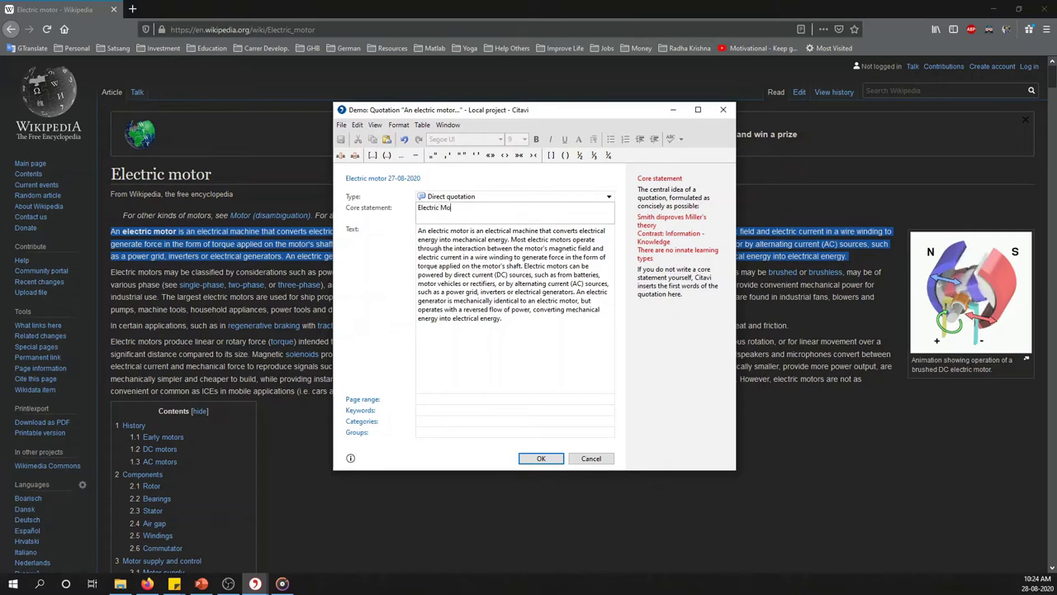
pyautogui.write('tor defination')
# Check the available categories in the Knowledge Organizer and return to the quotation.
pyautogui.click(502, 408)
pyautogui.click(499, 422)
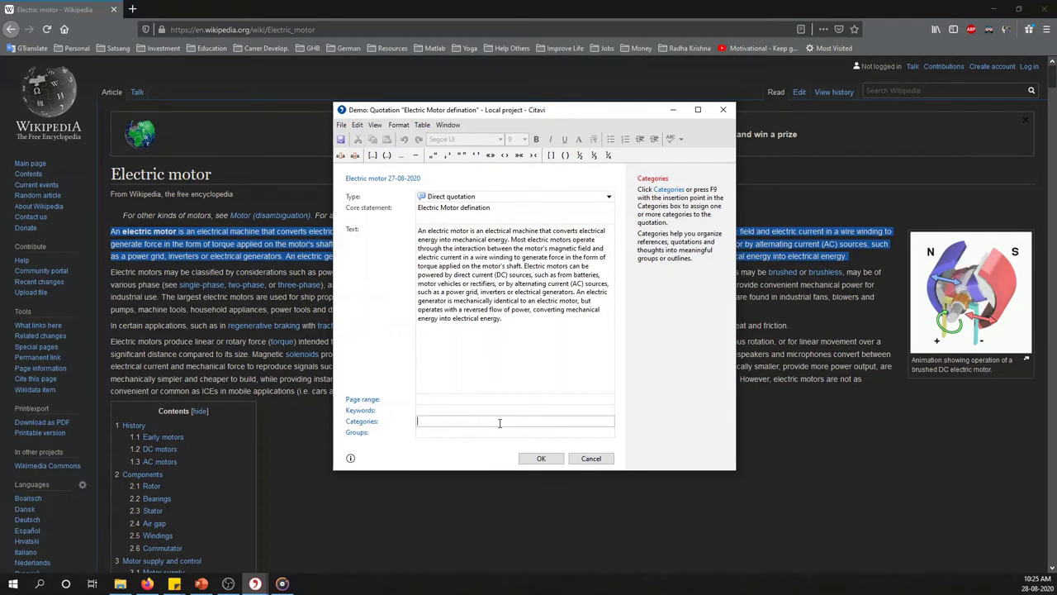
pyautogui.press('Return')
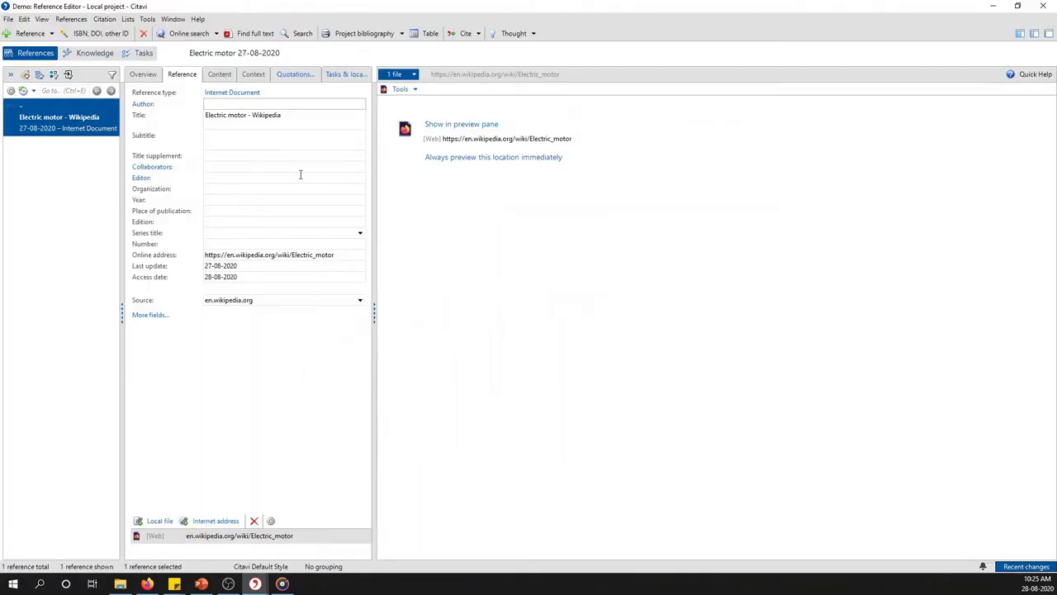
pyautogui.click(95, 53)
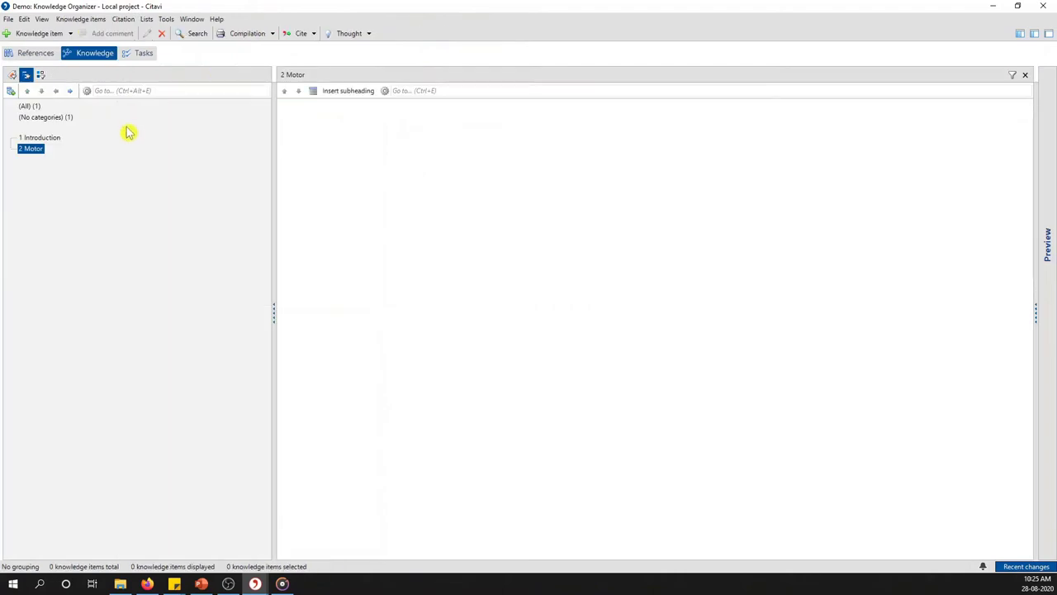
pyautogui.click(994, 7)
pyautogui.click(497, 421)
pyautogui.write('int')
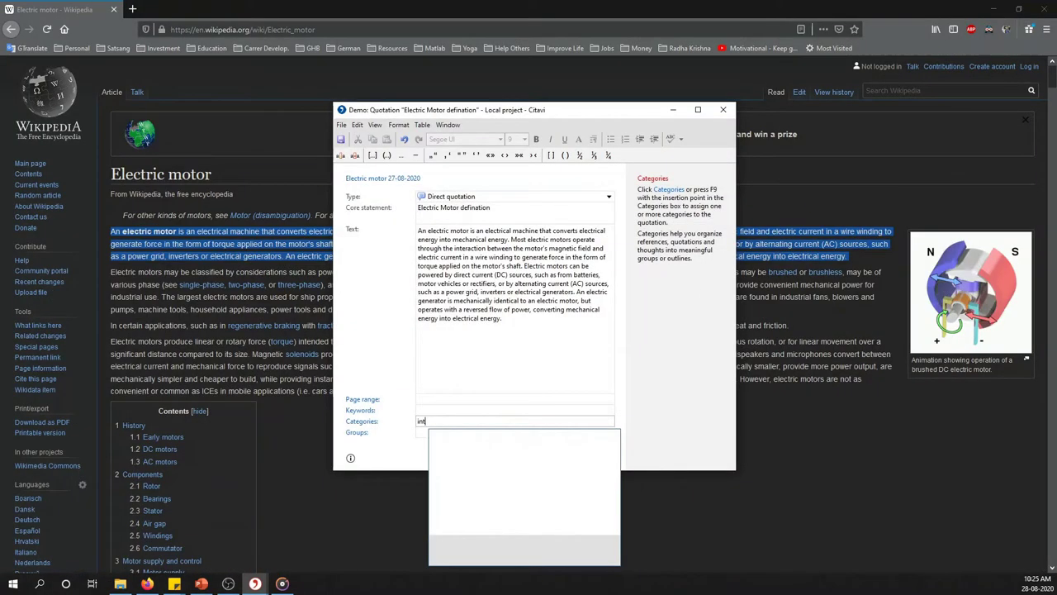
pyautogui.press('BackSpace')
pyautogui.press('BackSpace')
pyautogui.press('BackSpace')
pyautogui.press('BackSpace')
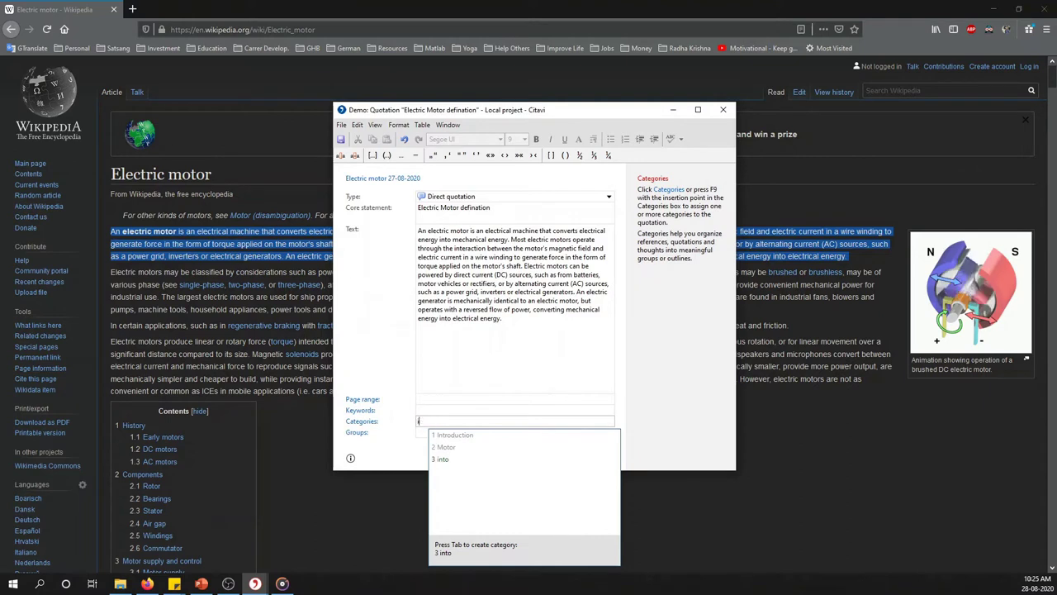
pyautogui.click(497, 420)
pyautogui.press('Escape')
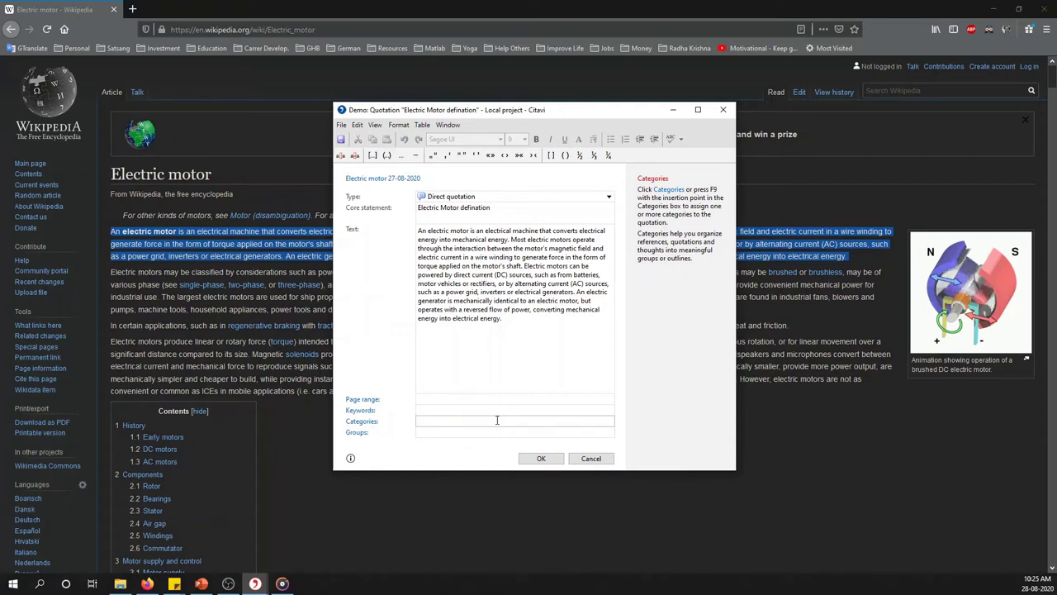
# Assign the category 2 Motor to the quotation and save it.
pyautogui.click(497, 420)
pyautogui.press('Down')
pyautogui.press('Tab')
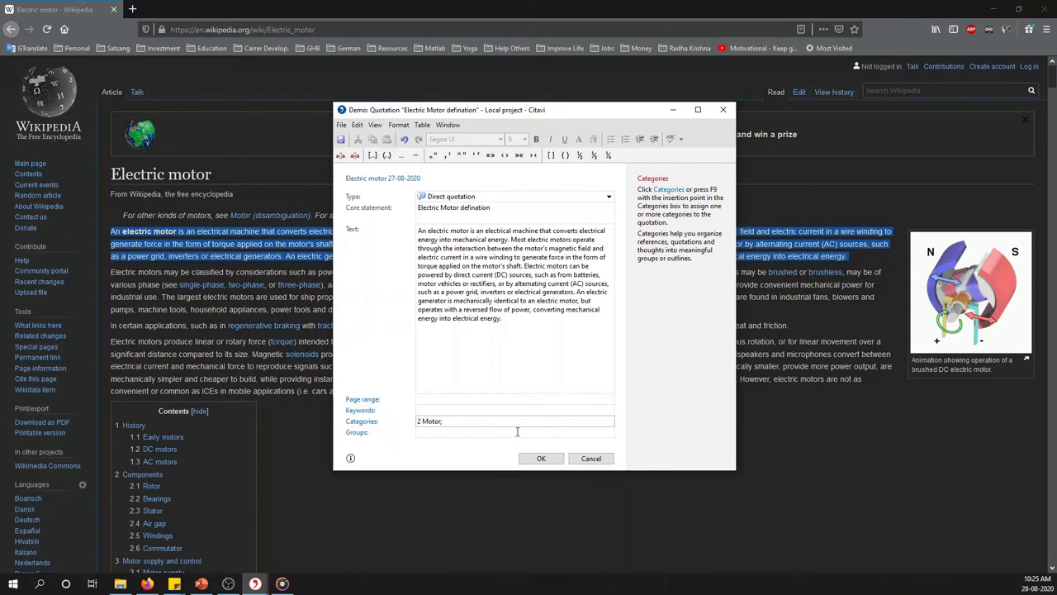
pyautogui.click(542, 458)
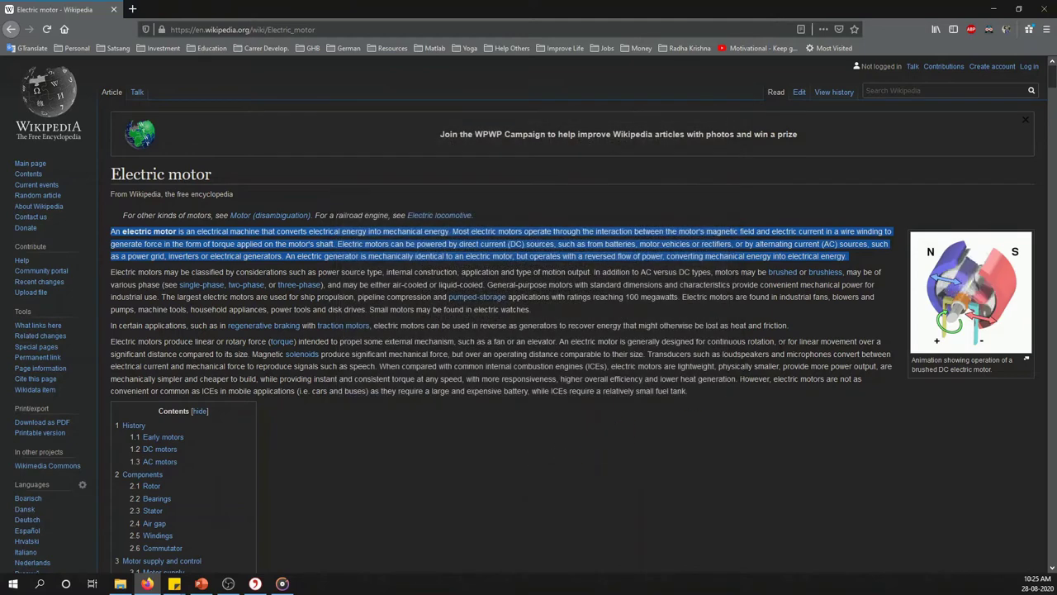
# Use Citavi Picker to add the page as a reference with the brushed DC motor animation as an image quotation.
pyautogui.rightClick(955, 317)
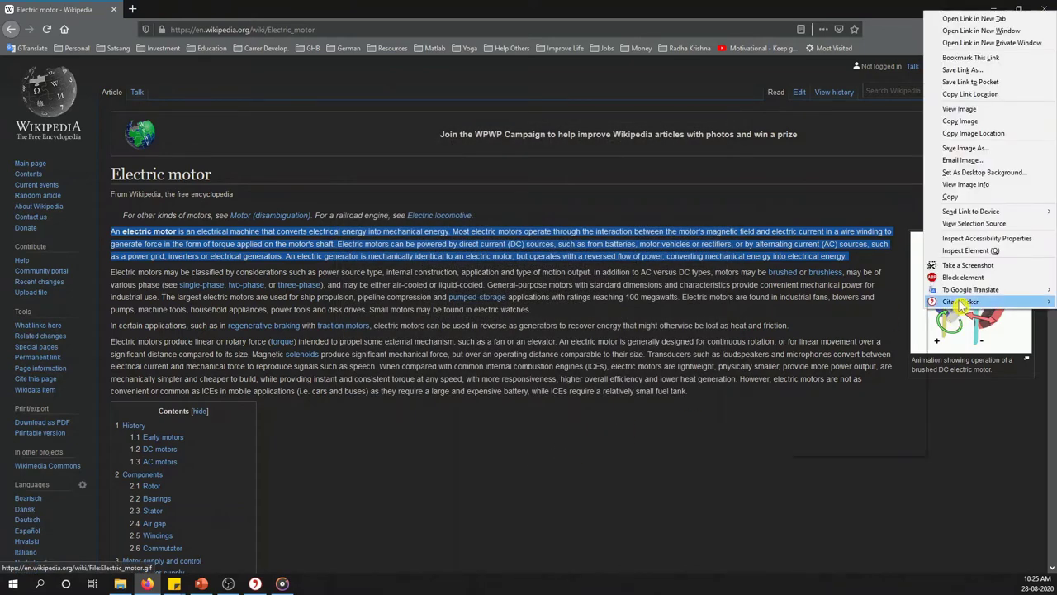
pyautogui.moveTo(962, 301)
pyautogui.moveTo(821, 388)
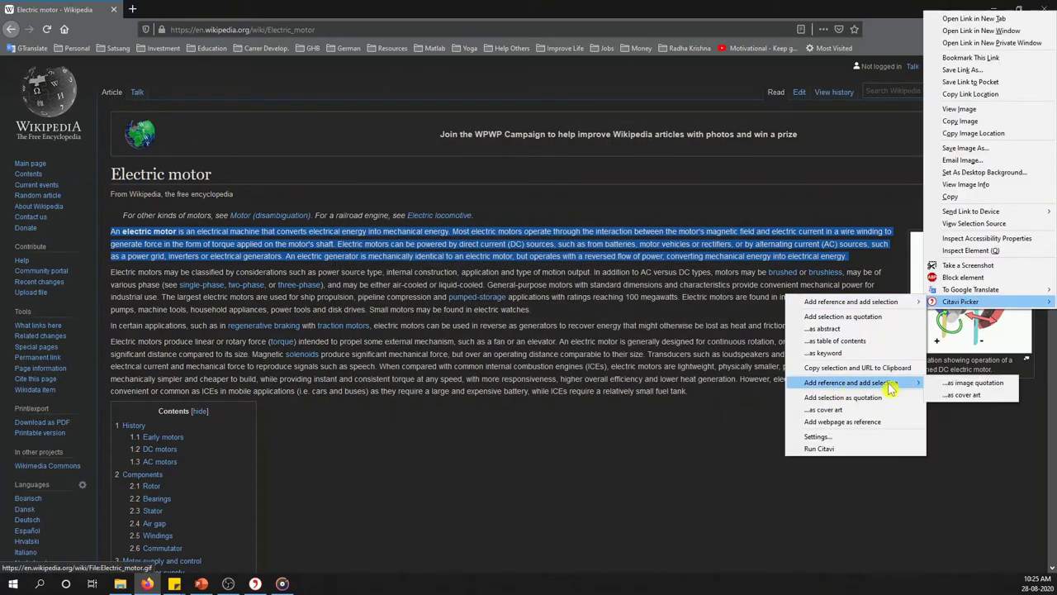
pyautogui.click(948, 384)
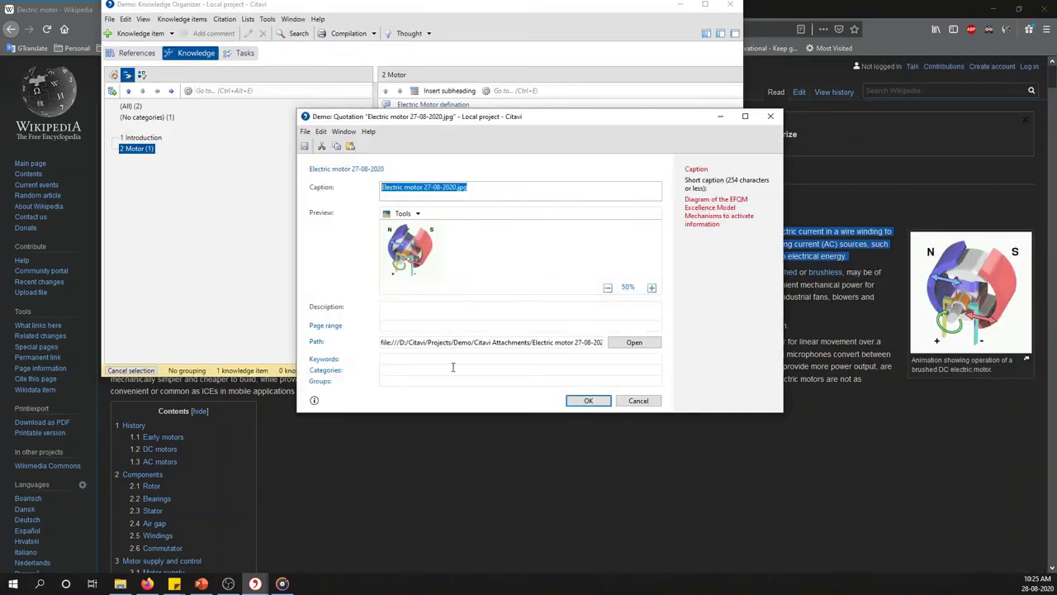
# Replace the image quotation's caption with "Pic".
pyautogui.click(483, 190)
pyautogui.hotkey('ctrl', 'a')
pyautogui.write('El')
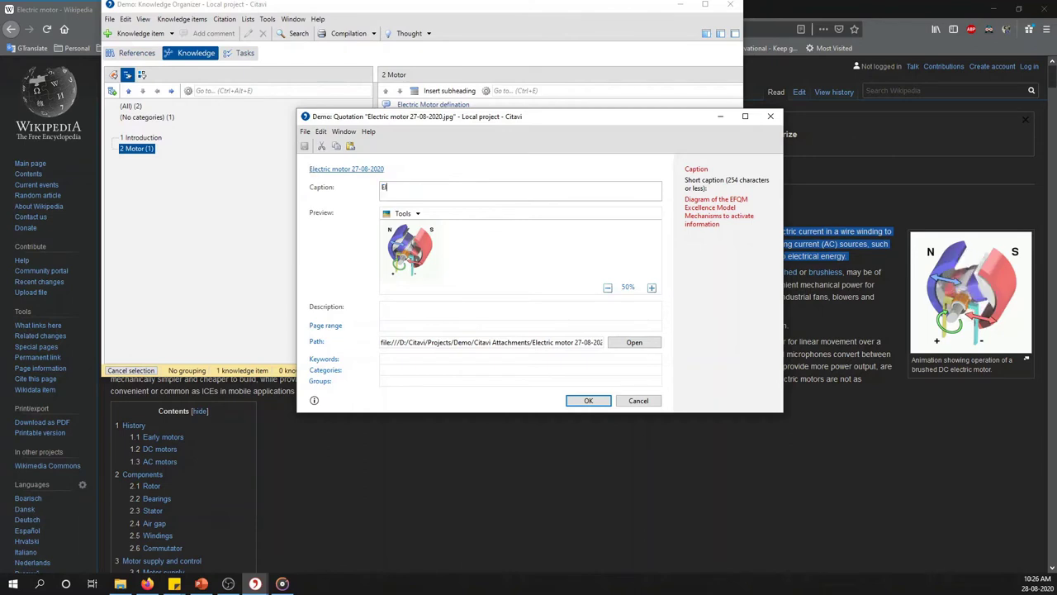
pyautogui.press('BackSpace')
pyautogui.press('BackSpace')
pyautogui.write('Pic')
# Assign the category 2 Motor to the image quotation and save it.
pyautogui.click(431, 372)
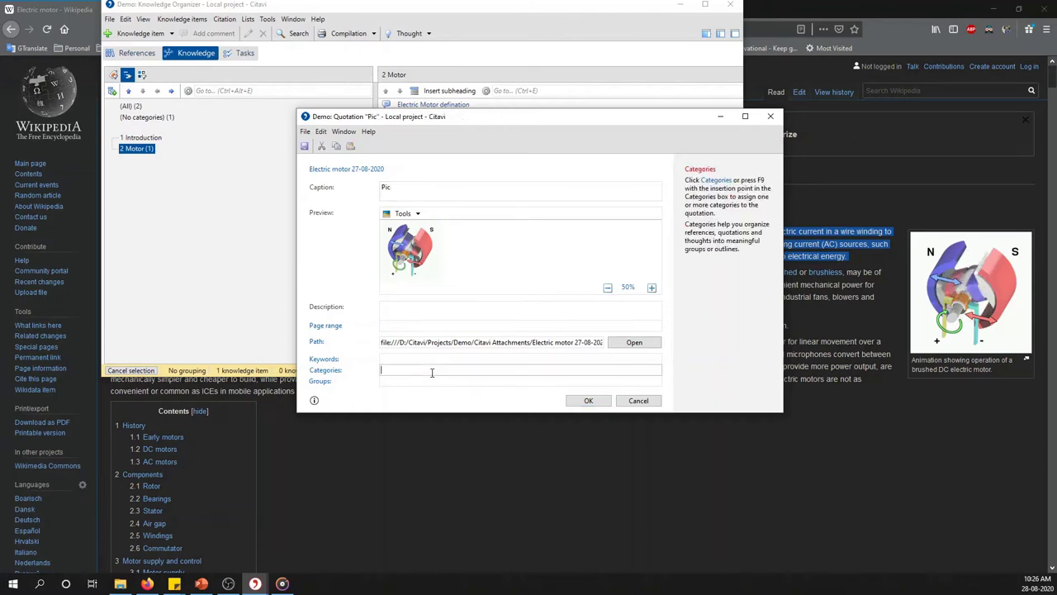
pyautogui.write('2')
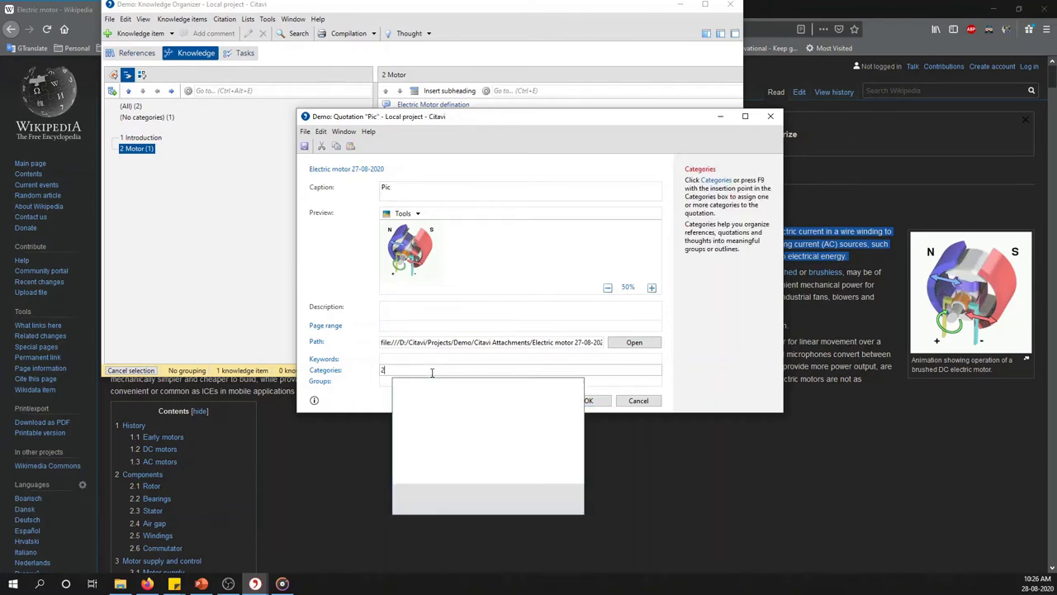
pyautogui.click(441, 387)
pyautogui.click(591, 403)
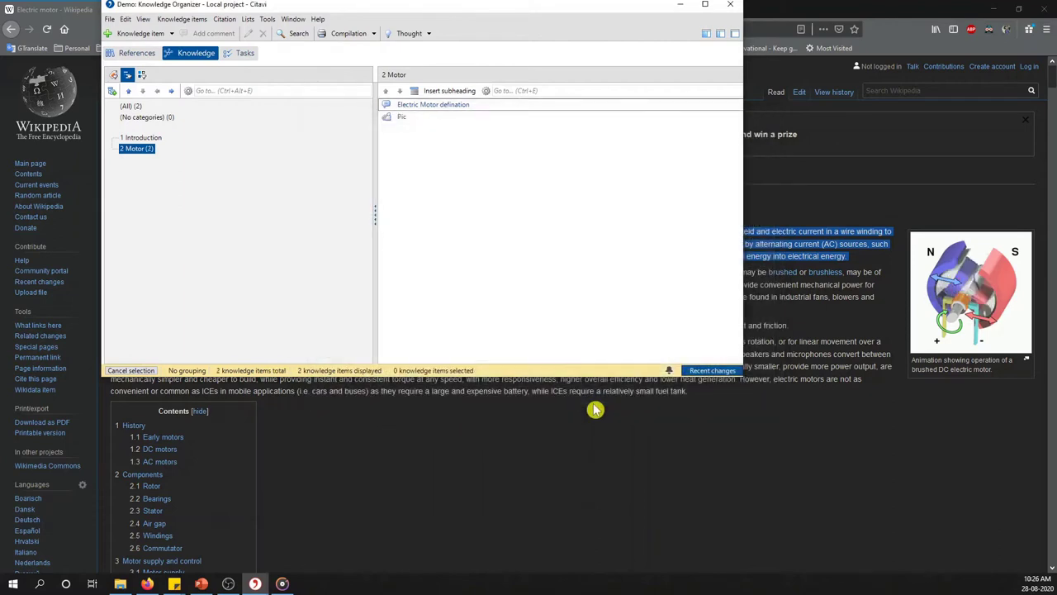
# Maximize the Knowledge Organizer, check both categories, and preview the Electric Motor defination and Pic items in a widened preview pane.
pyautogui.click(705, 5)
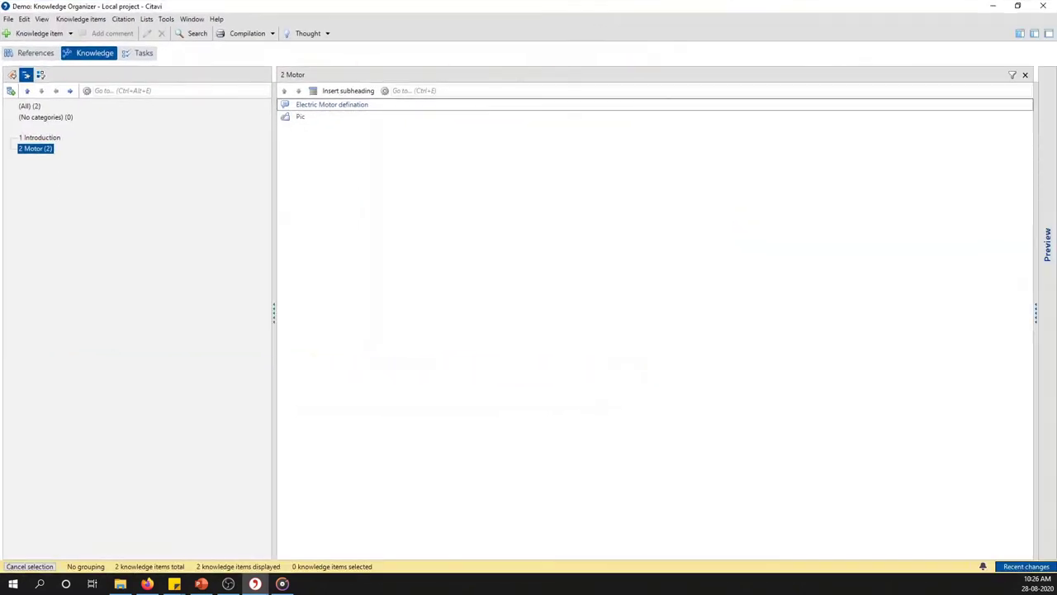
pyautogui.click(44, 138)
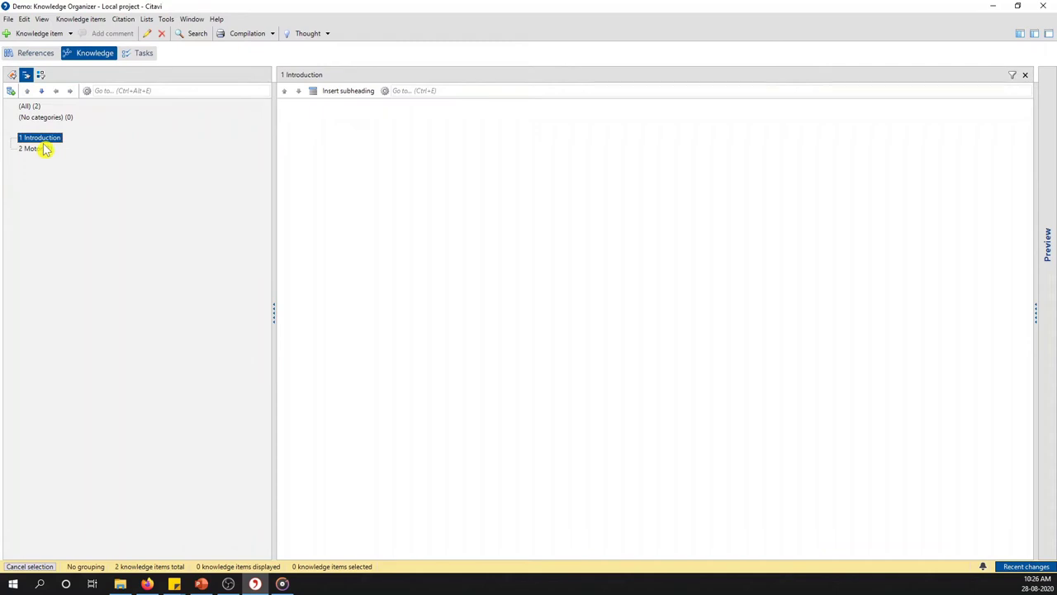
pyautogui.click(47, 150)
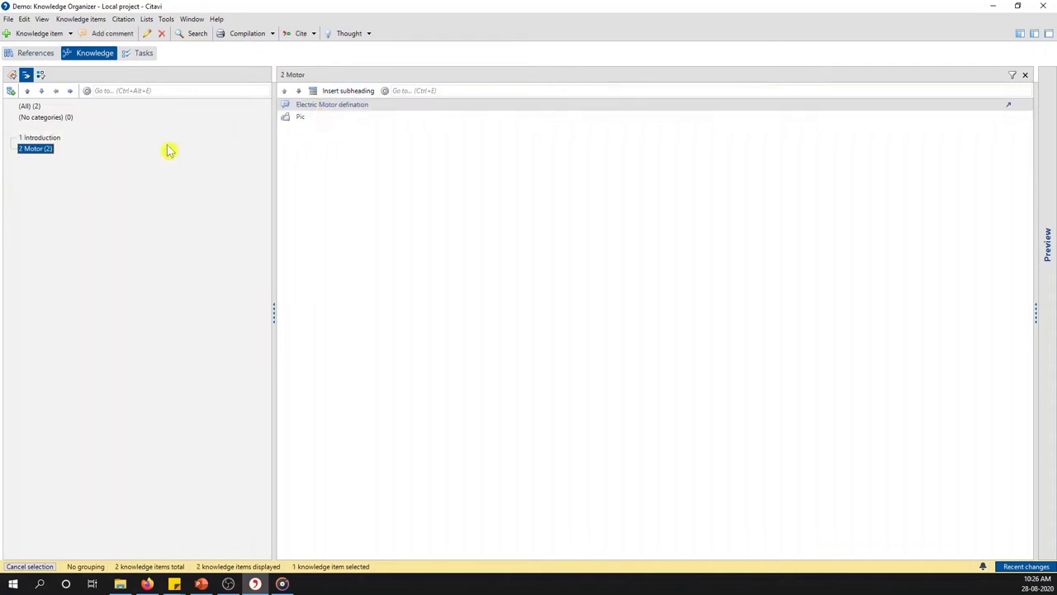
pyautogui.moveTo(1035, 200); pyautogui.dragTo(698, 238)
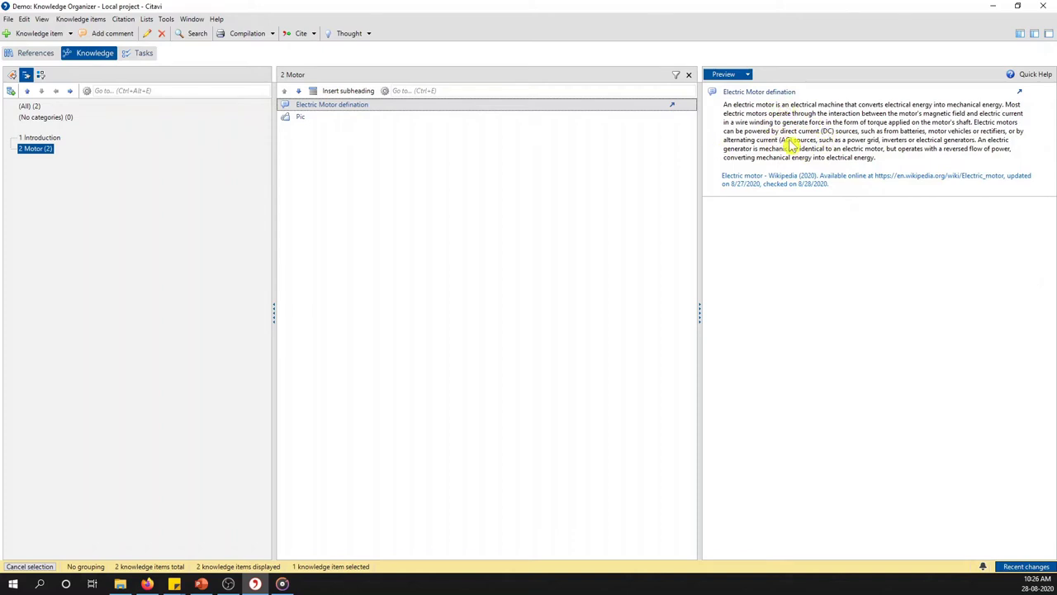
pyautogui.click(344, 118)
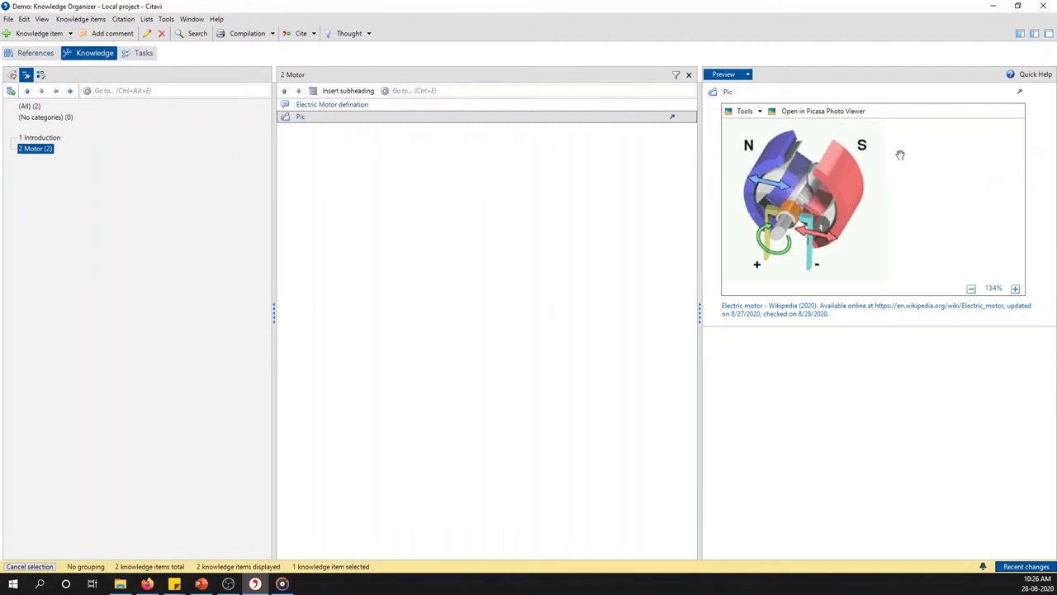
# Bring up the project's references and look at each of the two Electric motor - Wikipedia entries.
pyautogui.click(38, 53)
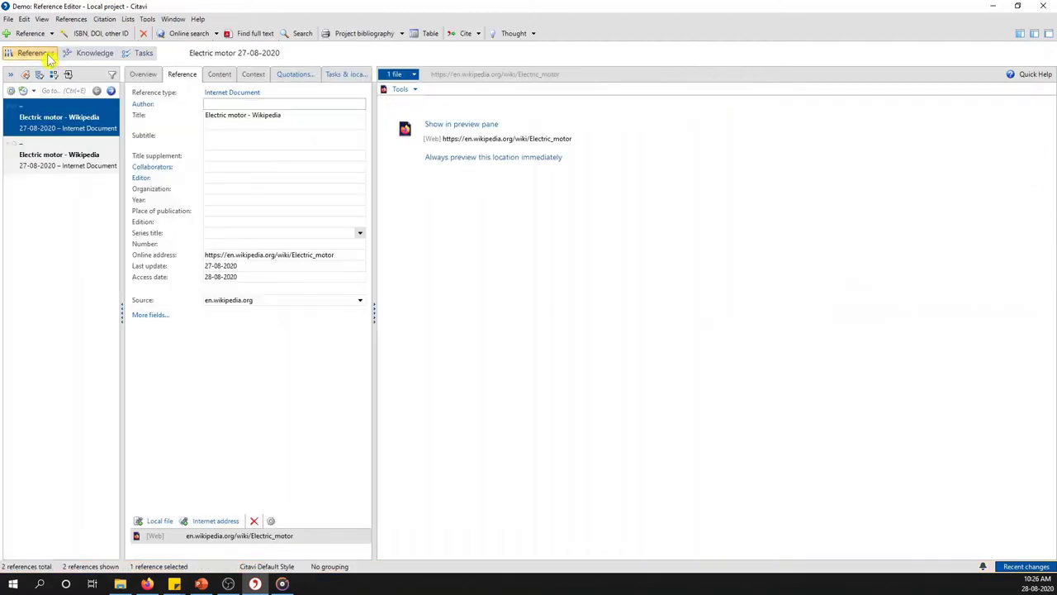
pyautogui.click(66, 153)
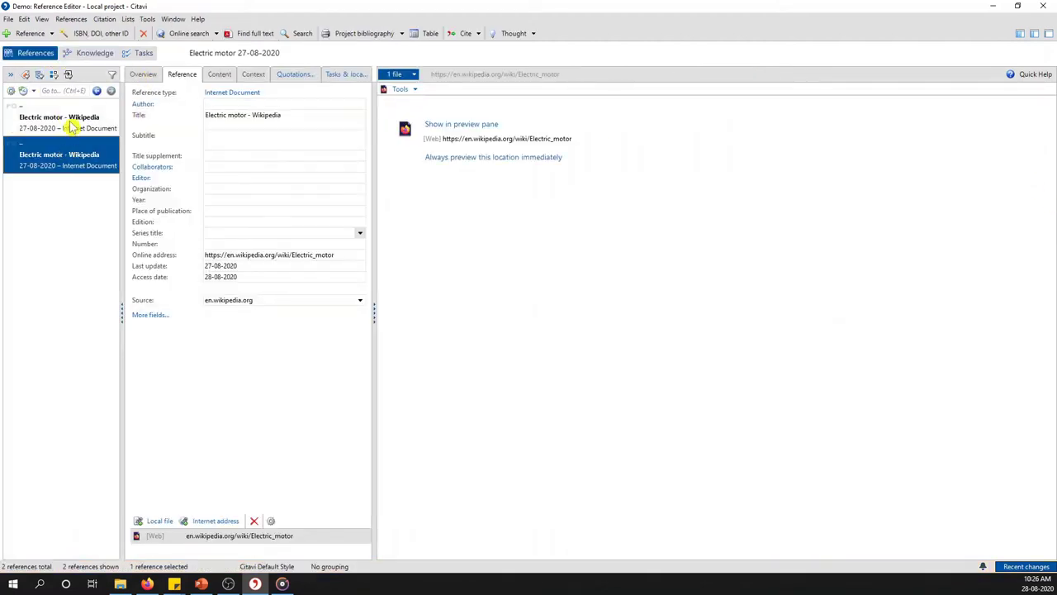
pyautogui.click(72, 126)
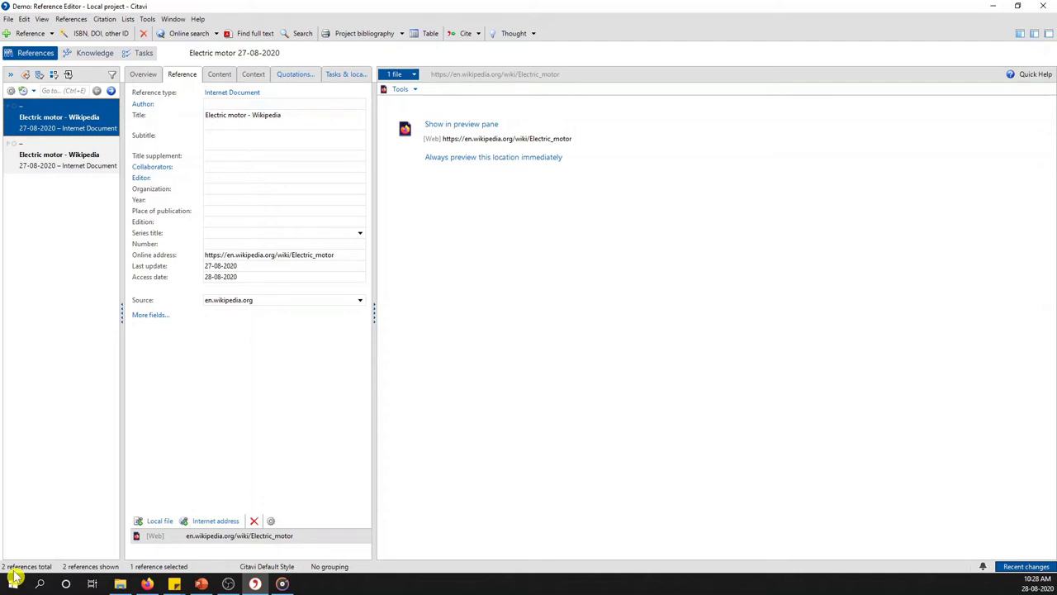
# Import the single PDF Ballistocardiography and Seismocardiography from the Literature Review folder, with the file copied into the project.
pyautogui.click(8, 19)
pyautogui.moveTo(50, 93)
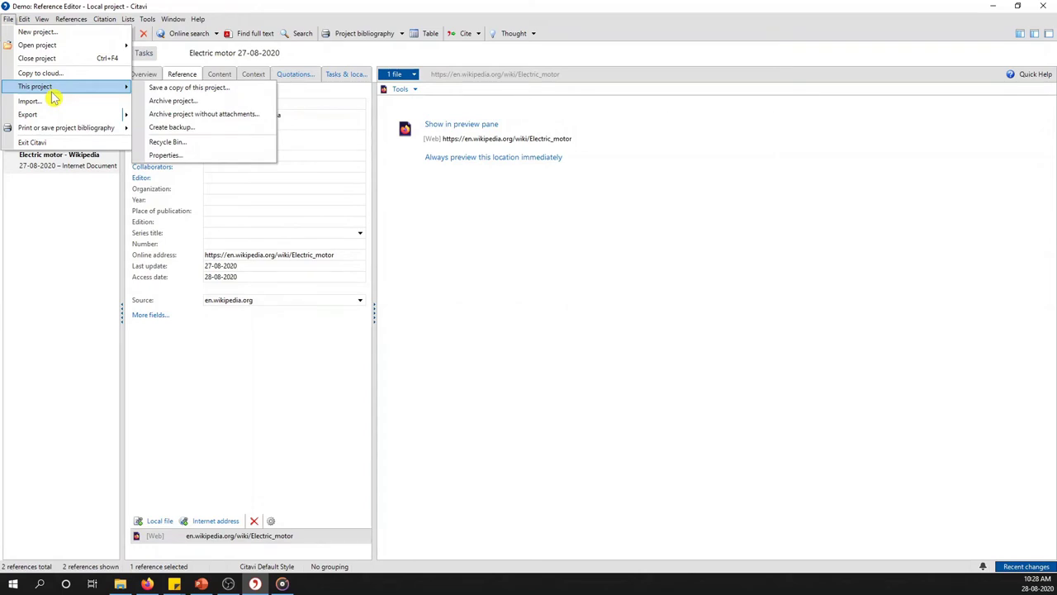
pyautogui.click(53, 101)
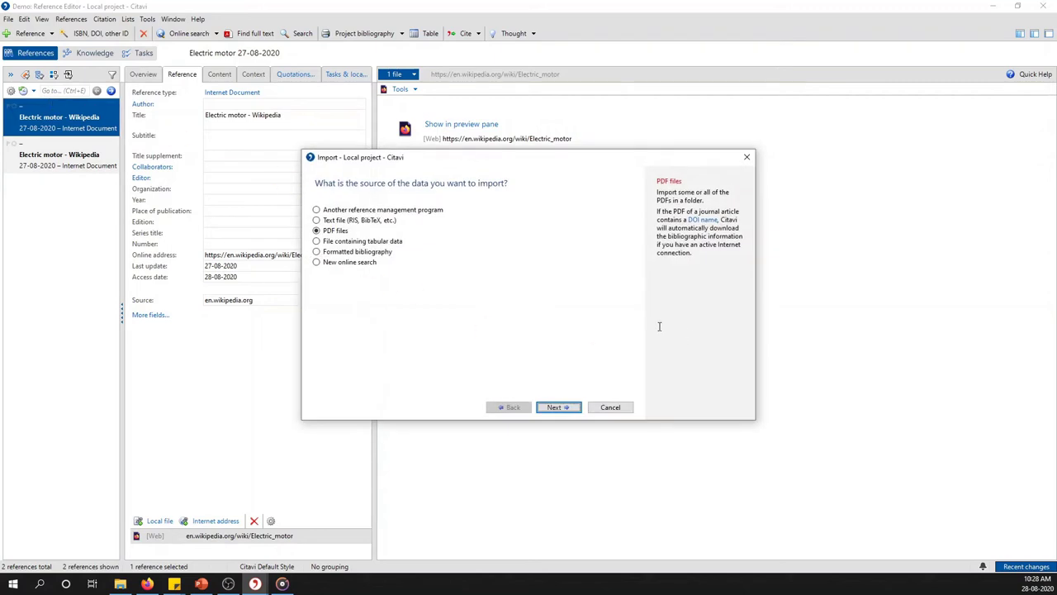
pyautogui.click(557, 406)
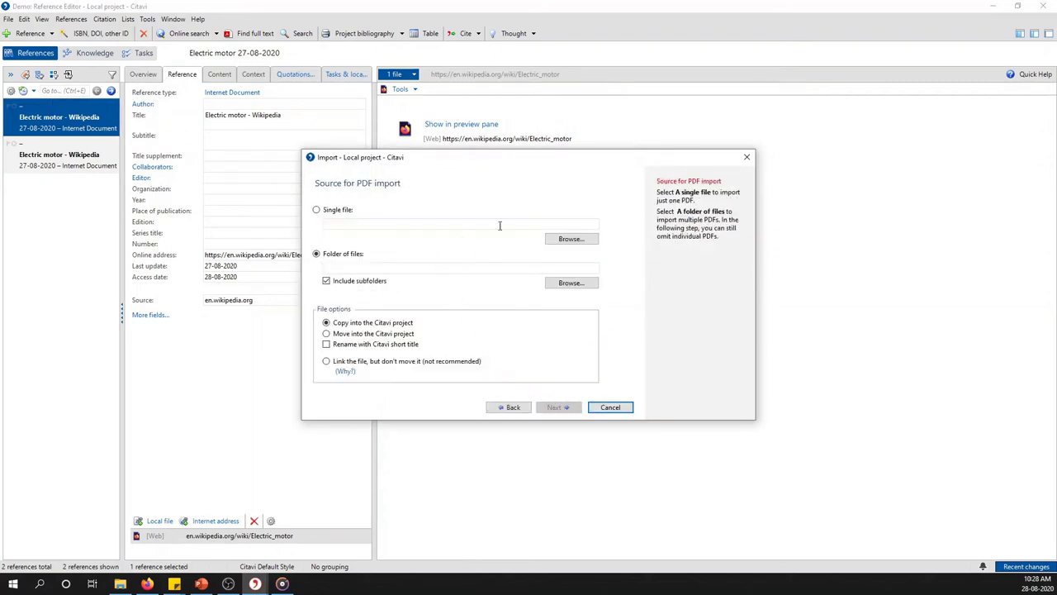
pyautogui.click(563, 240)
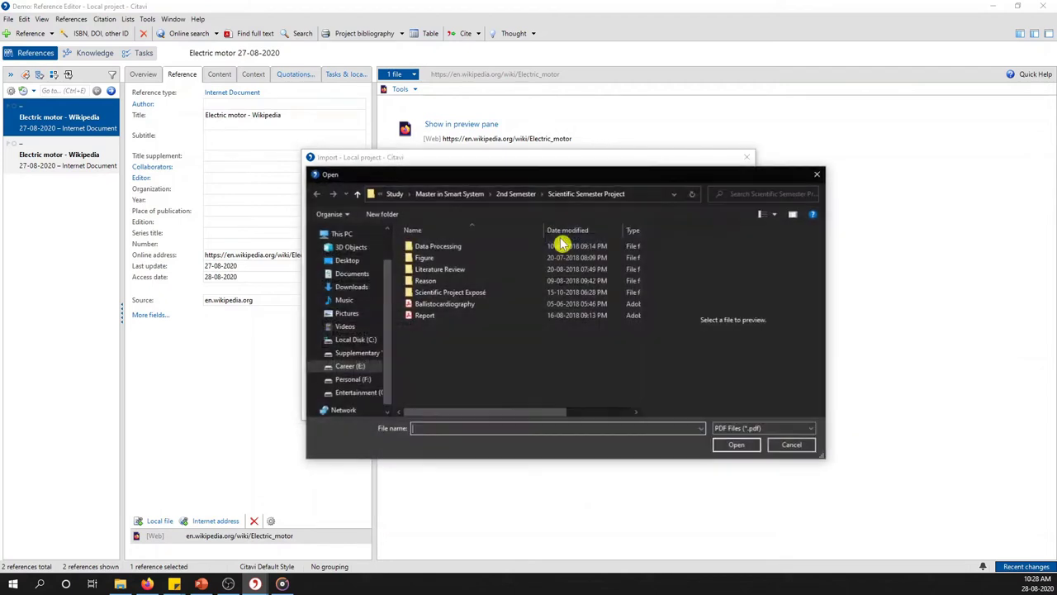
pyautogui.click(469, 270)
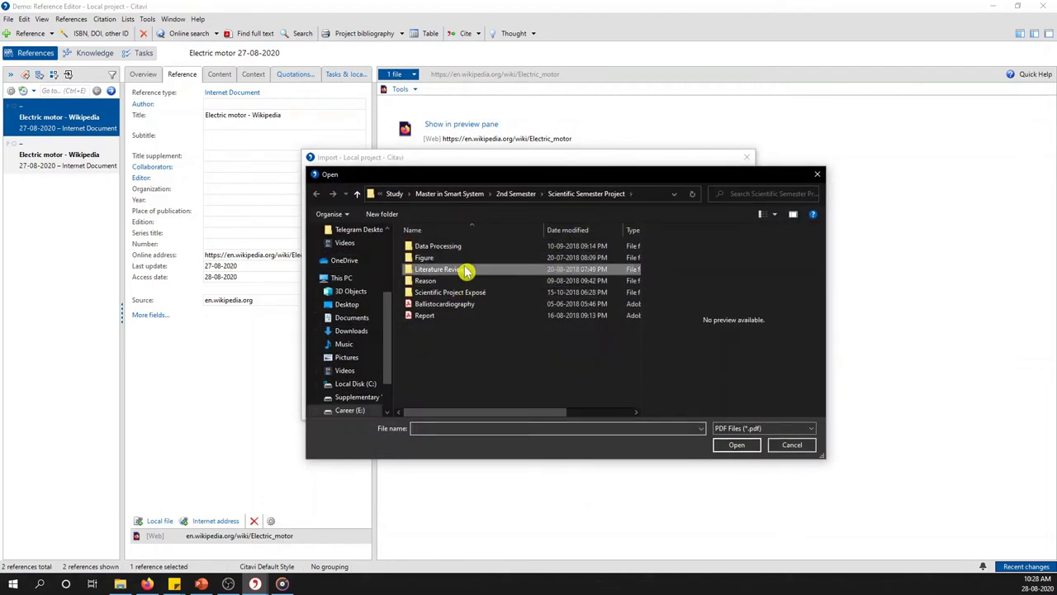
pyautogui.doubleClick(469, 270)
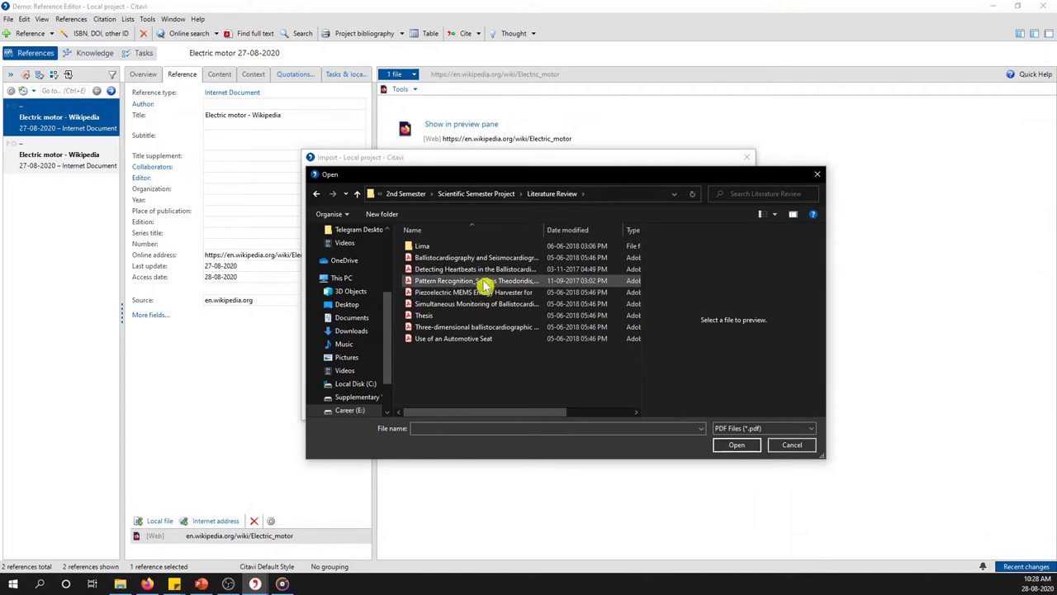
pyautogui.click(490, 258)
pyautogui.click(550, 409)
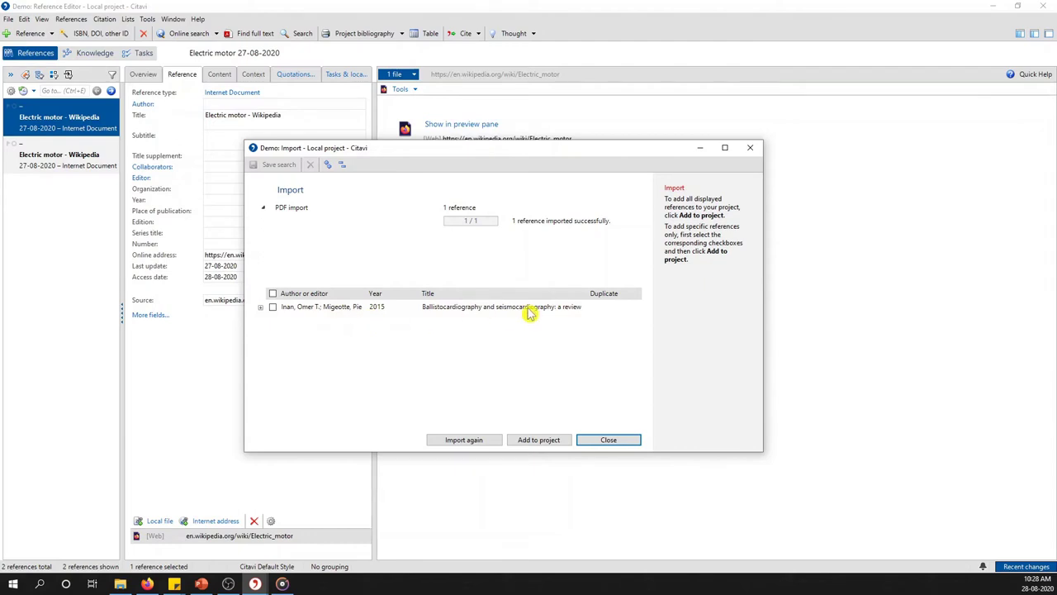
# Add the imported ballistocardiography reference to the project, including its keywords.
pyautogui.click(273, 308)
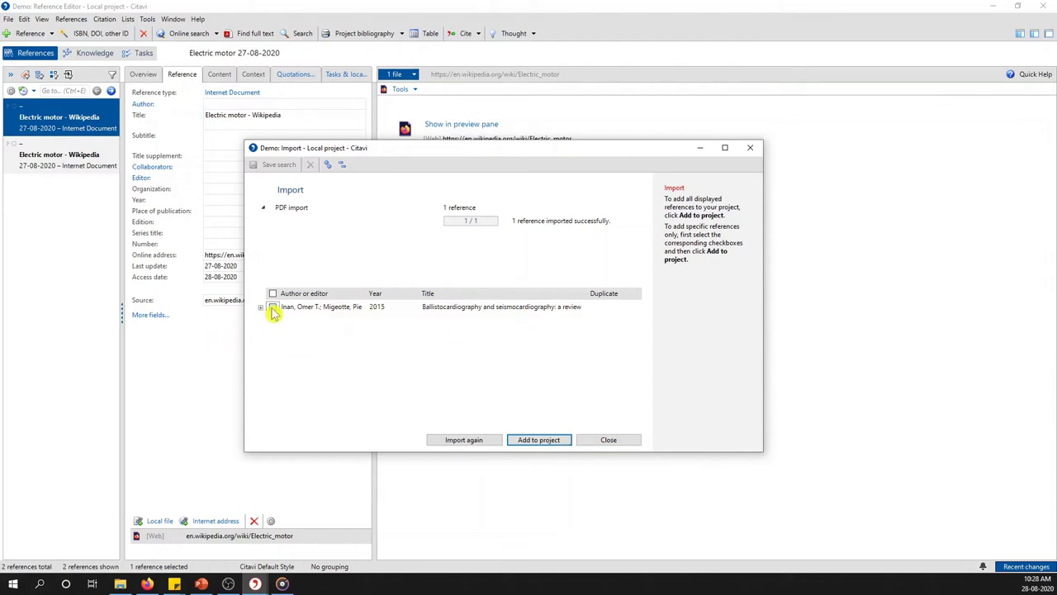
pyautogui.click(537, 444)
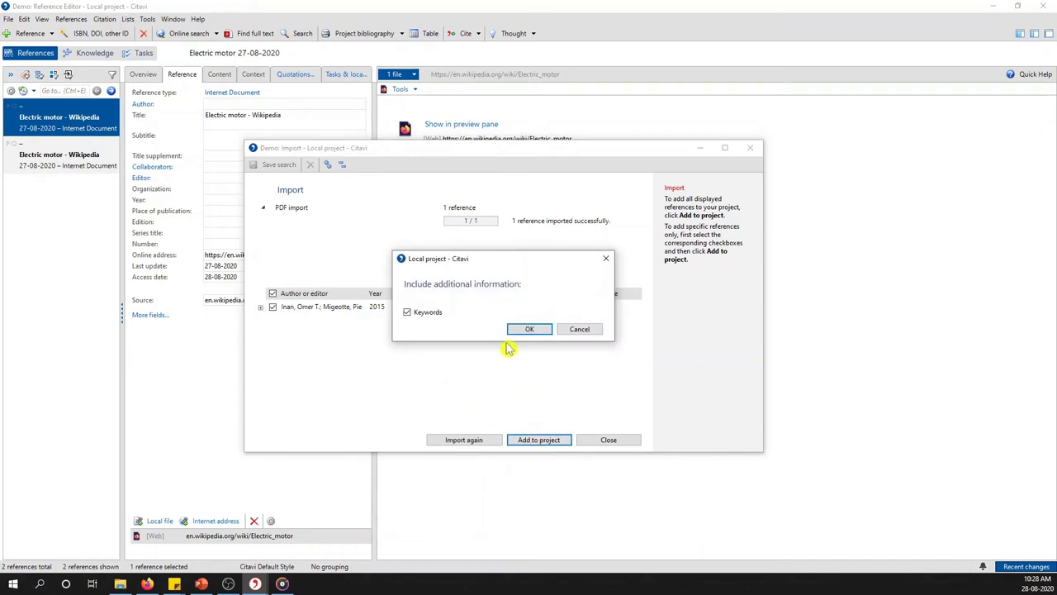
pyautogui.click(530, 330)
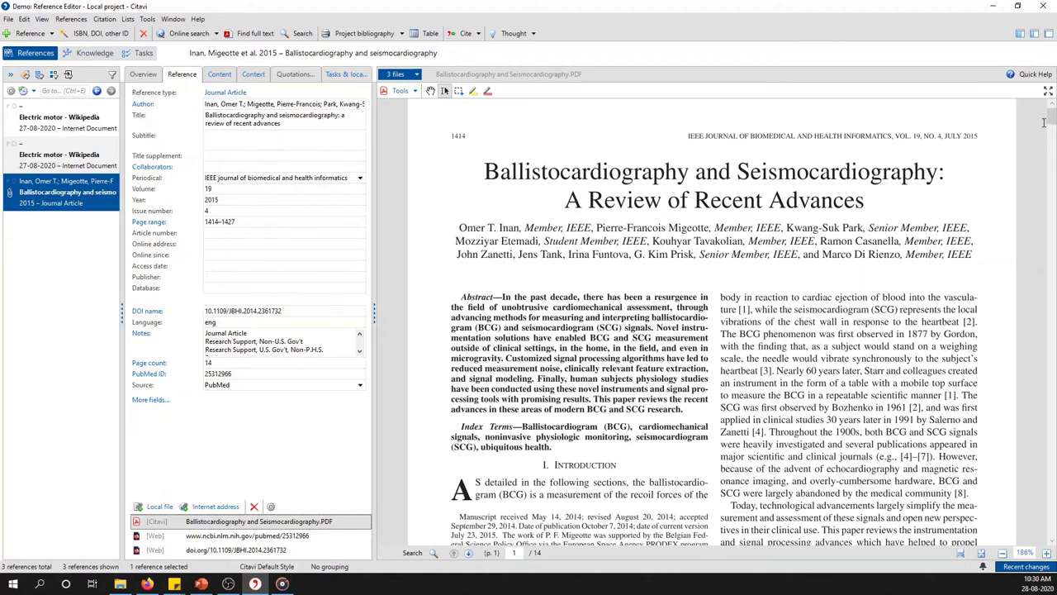
# View the PDF full screen and create a direct quotation from "At every heartbeat" to "when interpreting results" under BCG Signal Description.
pyautogui.click(1047, 92)
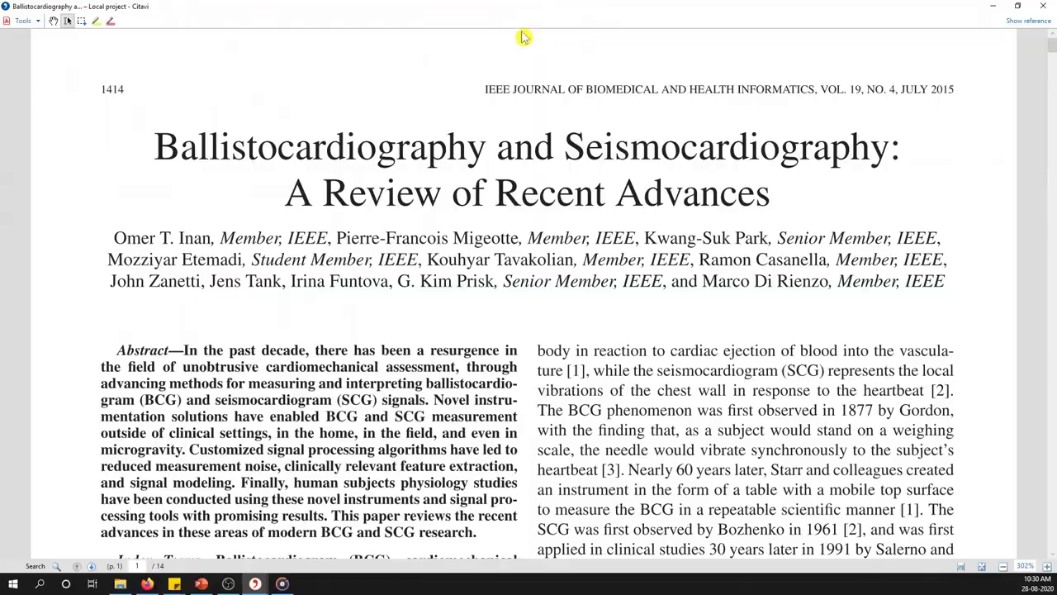
pyautogui.scroll(-2, 566, 256)
pyautogui.scroll(-15, 569, 260)
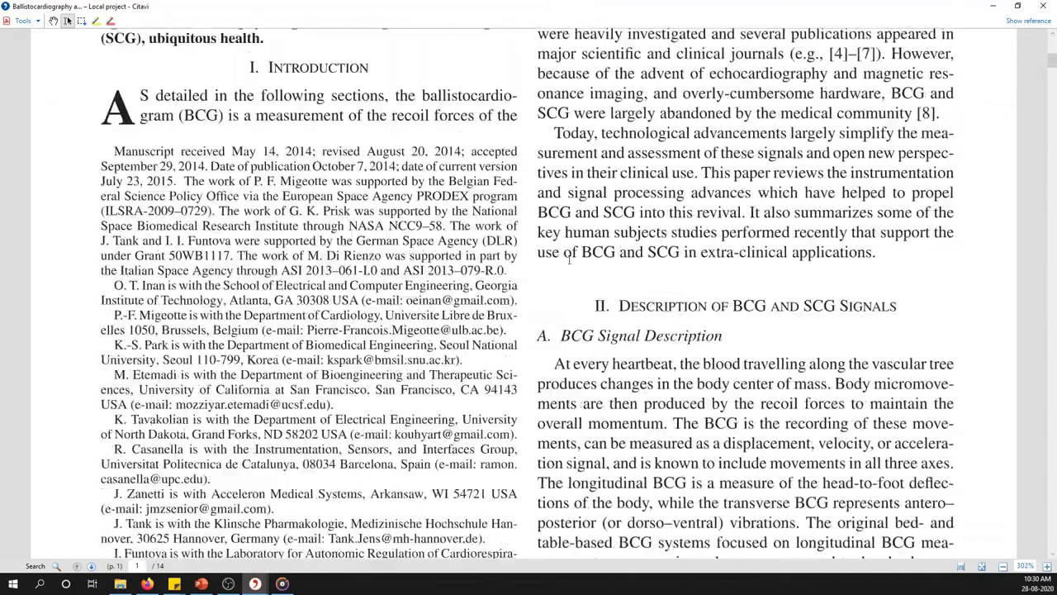
pyautogui.scroll(6, 569, 260)
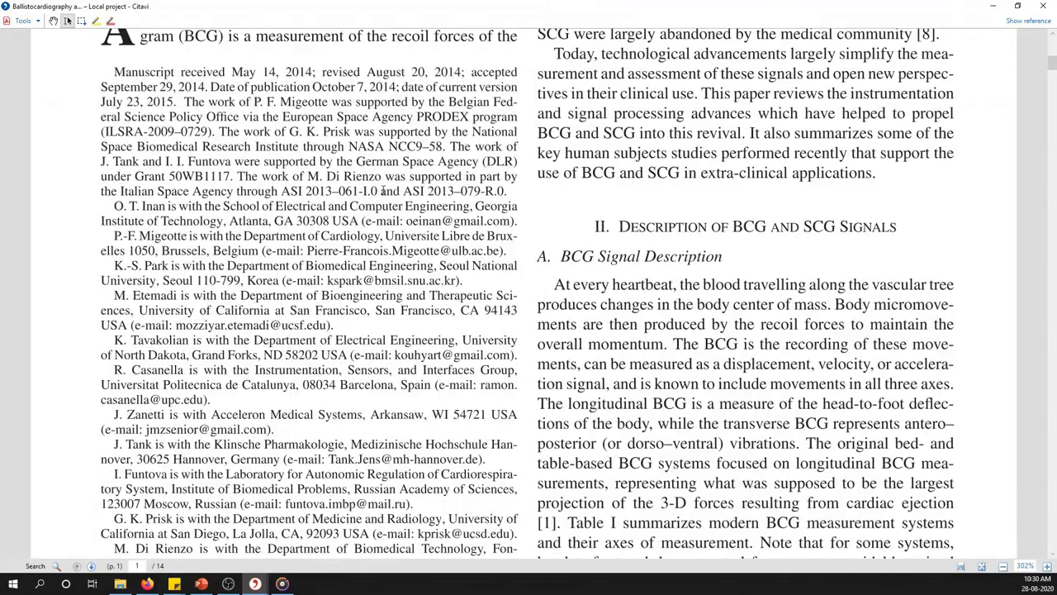
pyautogui.scroll(-4, 567, 234)
pyautogui.scroll(-1, 566, 234)
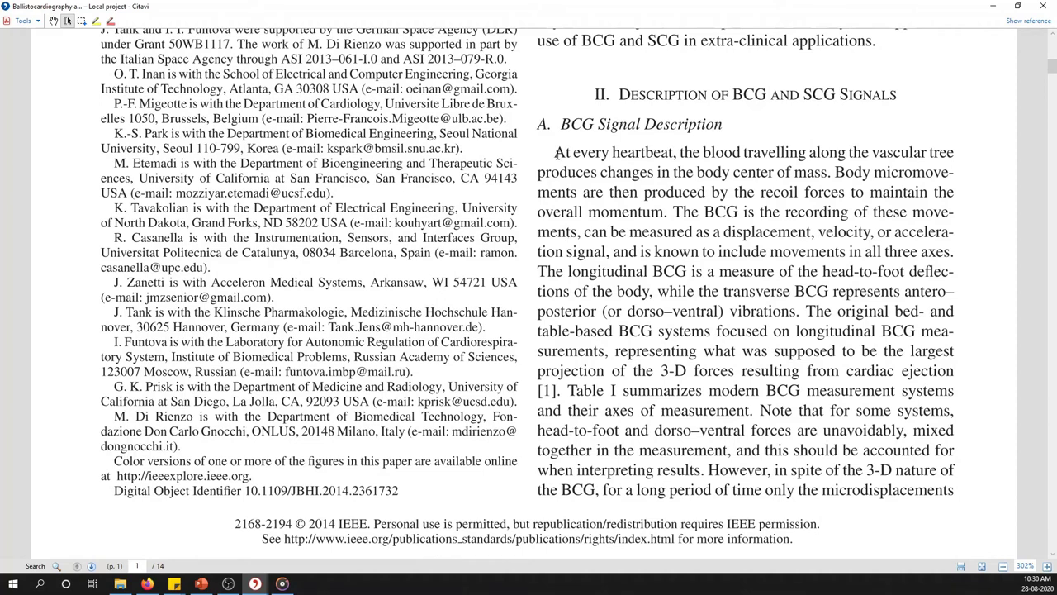
pyautogui.moveTo(555, 152); pyautogui.dragTo(704, 470)
pyautogui.rightClick(704, 469)
pyautogui.click(704, 476)
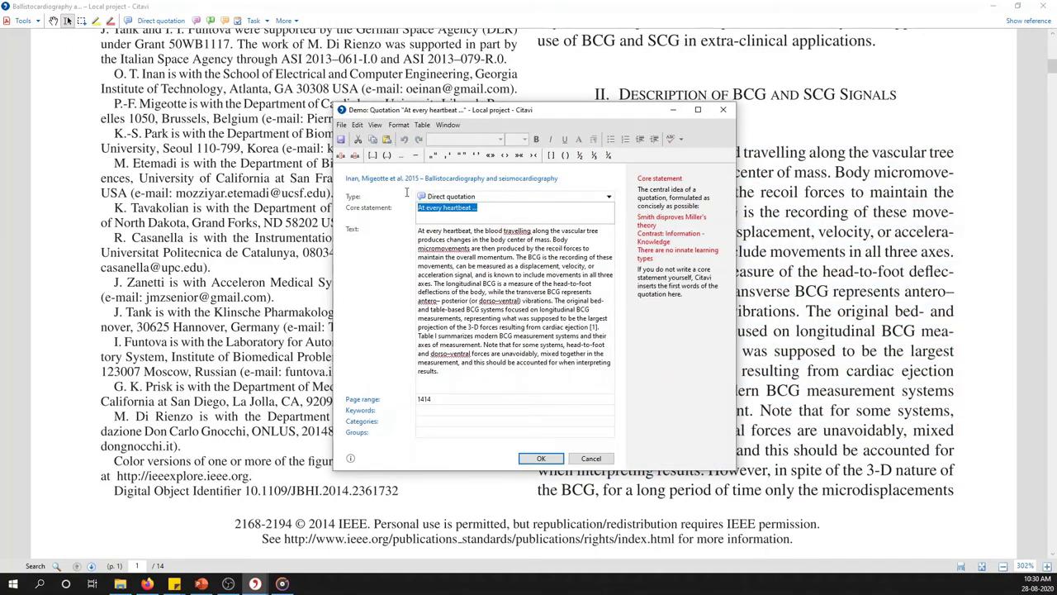
# Assign the new category "3 Med" to the heartbeat quotation and save it.
pyautogui.click(465, 420)
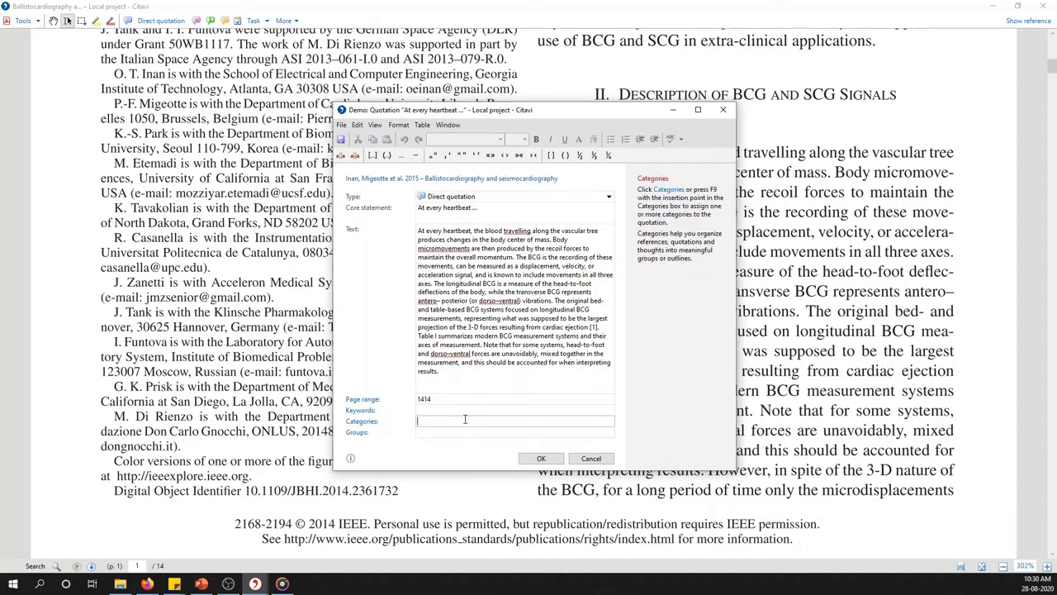
pyautogui.write('3')
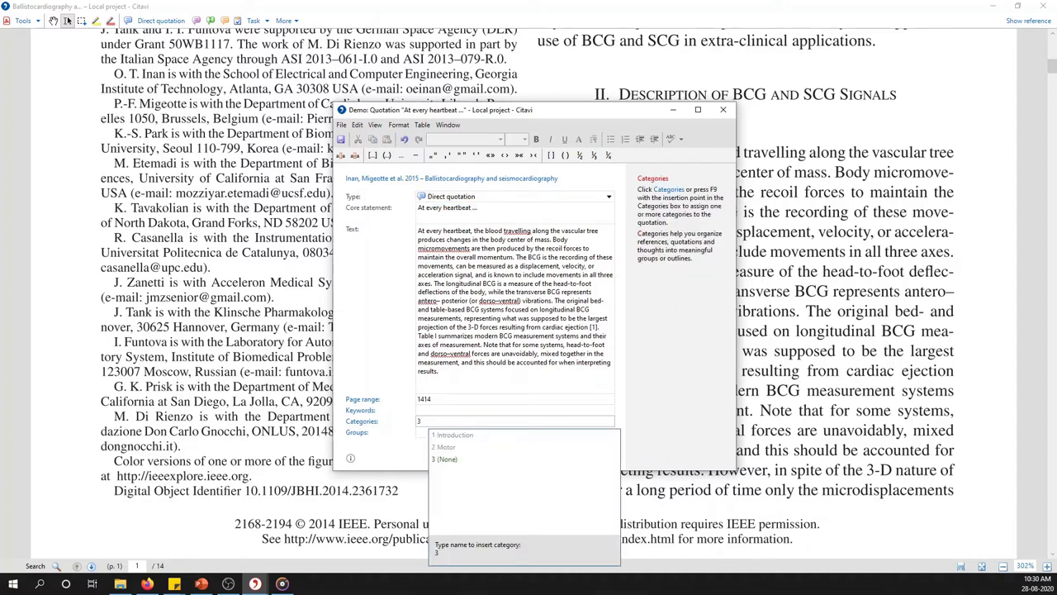
pyautogui.write(' Med')
pyautogui.click(537, 459)
pyautogui.click(538, 460)
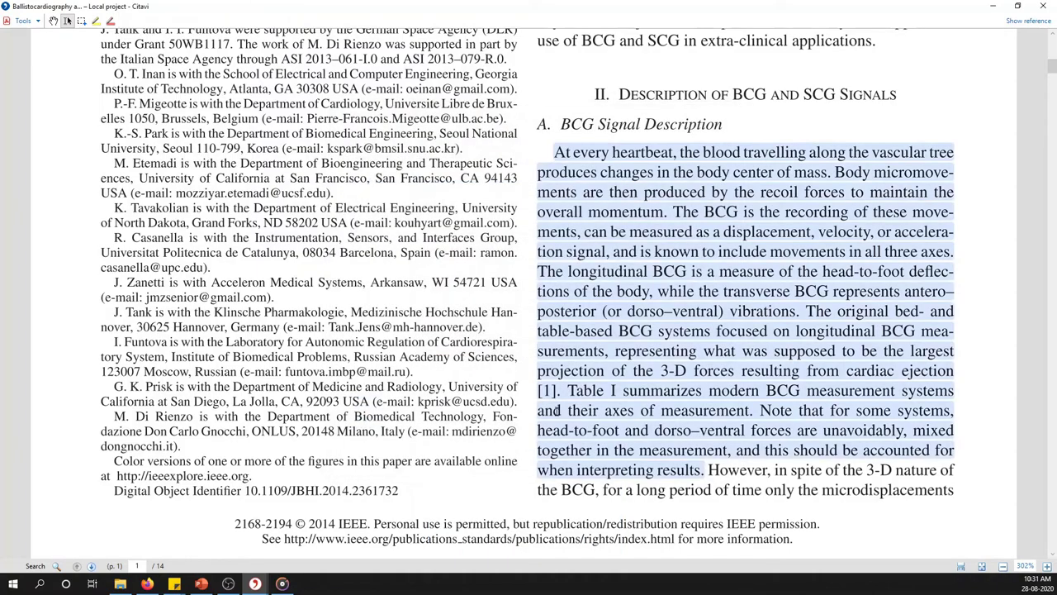
pyautogui.scroll(10, 433, 227)
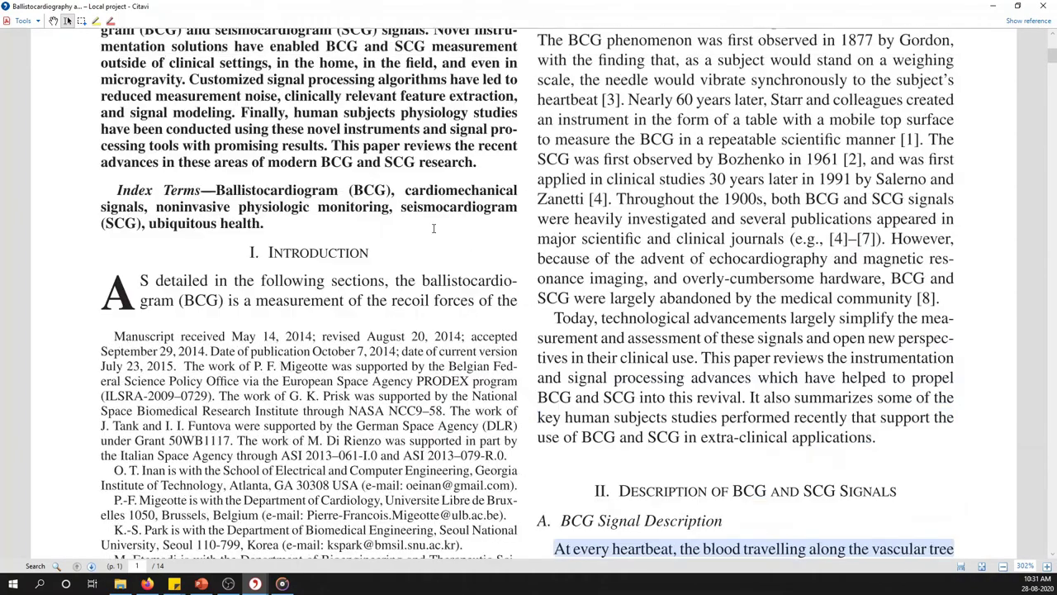
pyautogui.scroll(-10, 433, 228)
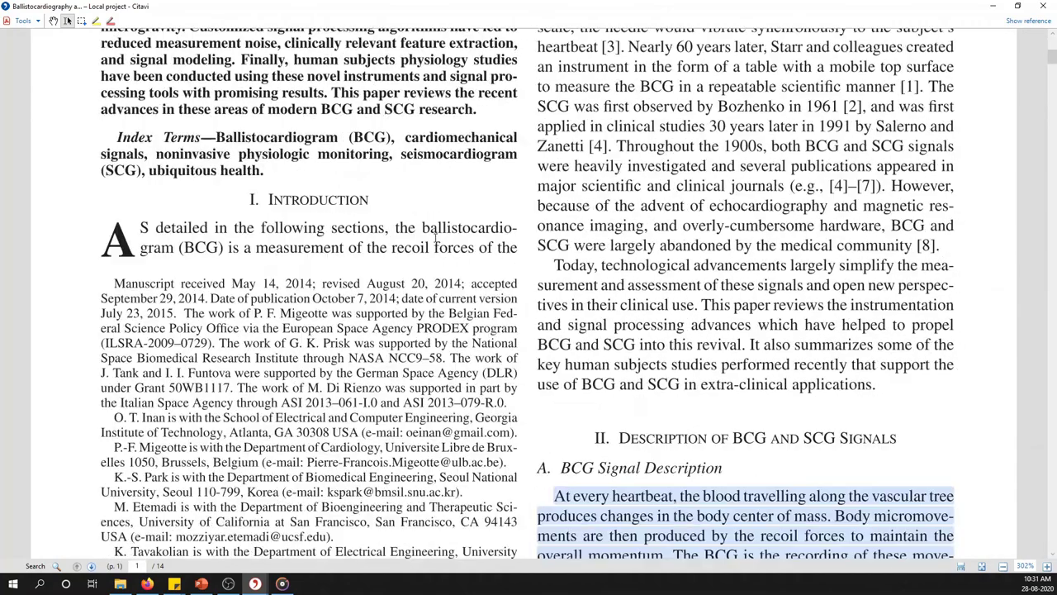
# Leave the full-screen PDF and check the heartbeat quotation in the Knowledge Organizer under 3 Med.
pyautogui.scroll(-5, 728, 282)
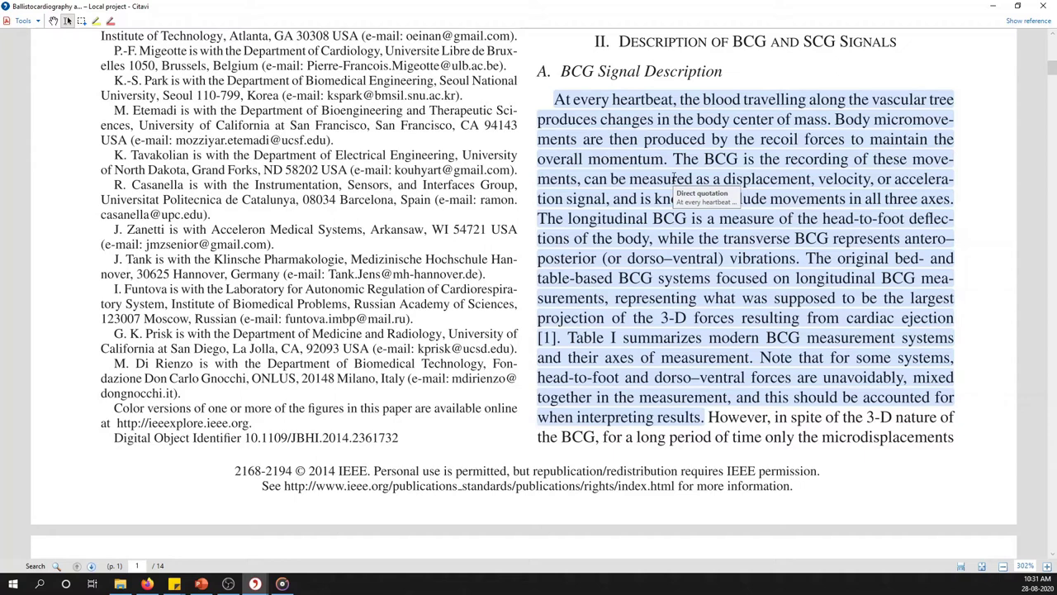
pyautogui.press('Escape')
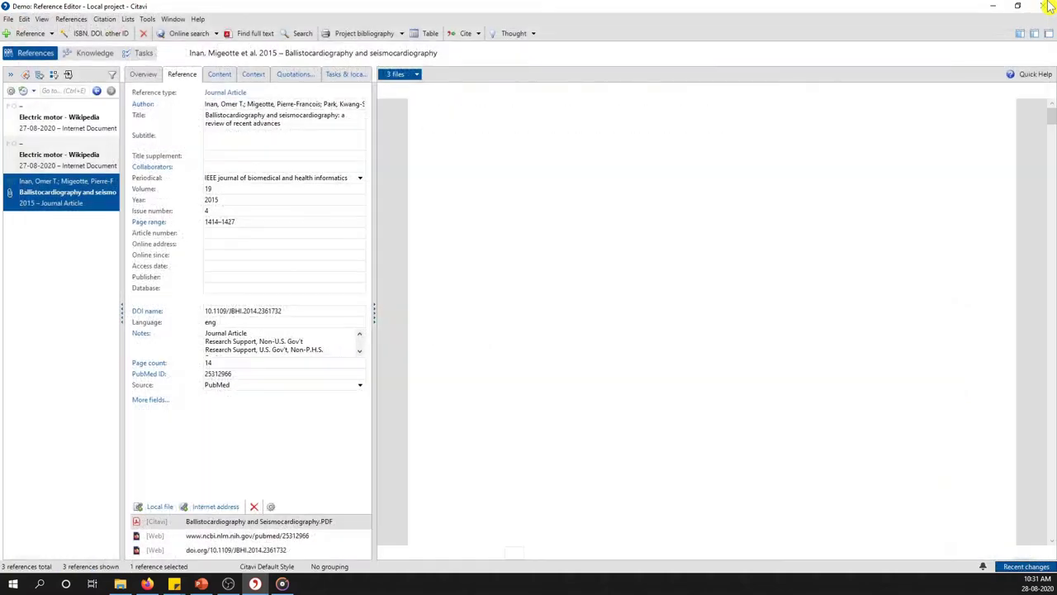
pyautogui.click(94, 54)
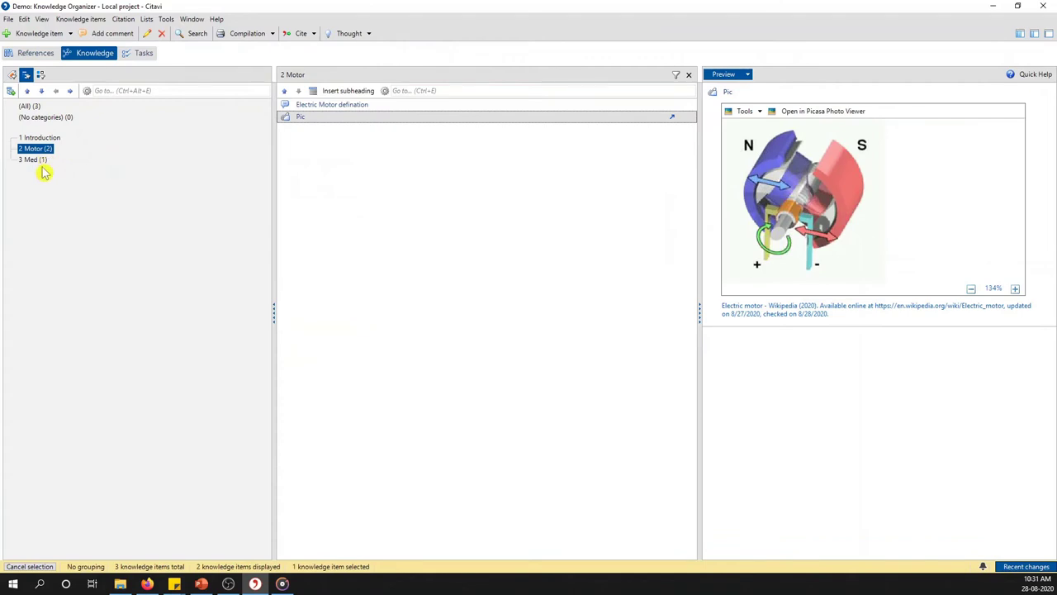
pyautogui.click(33, 159)
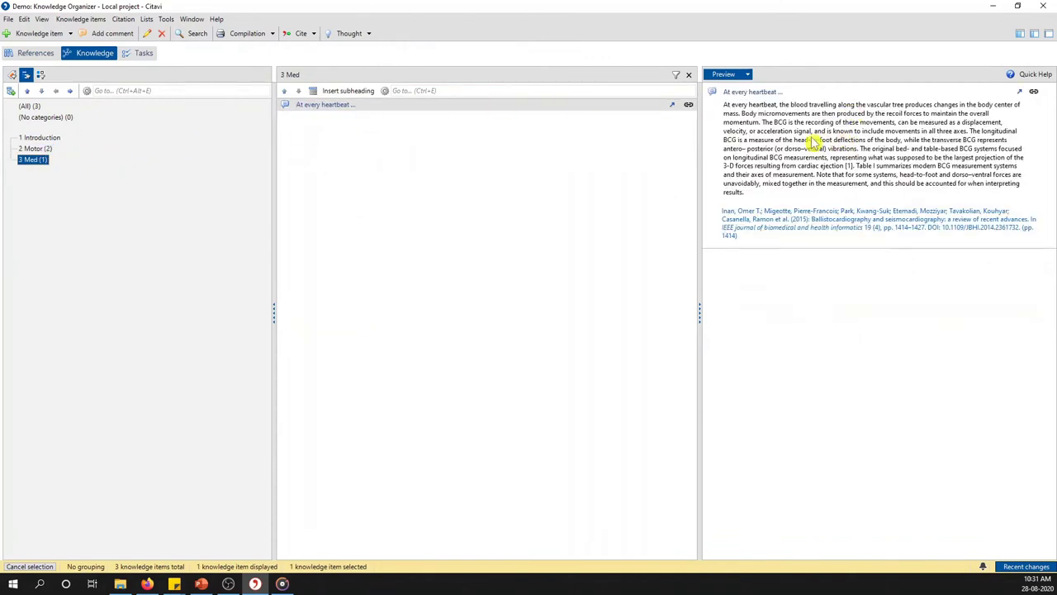
# Create a text thought under 2 Motor containing the copied passage that begins "When the radiated power was about a milliwatt (mW) range".
pyautogui.click(33, 148)
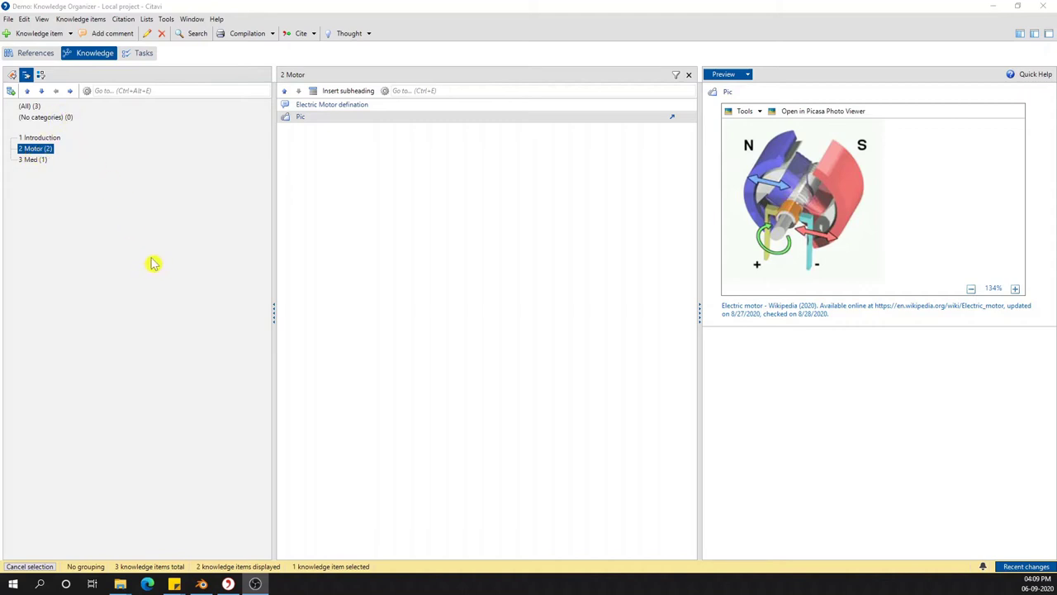
pyautogui.click(372, 34)
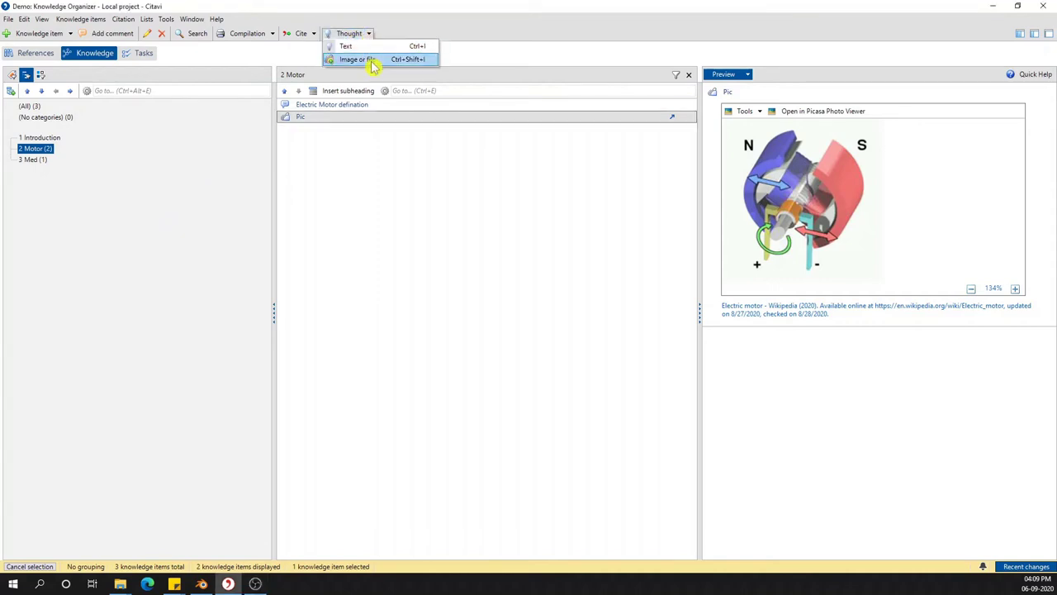
pyautogui.click(378, 47)
pyautogui.click(492, 231)
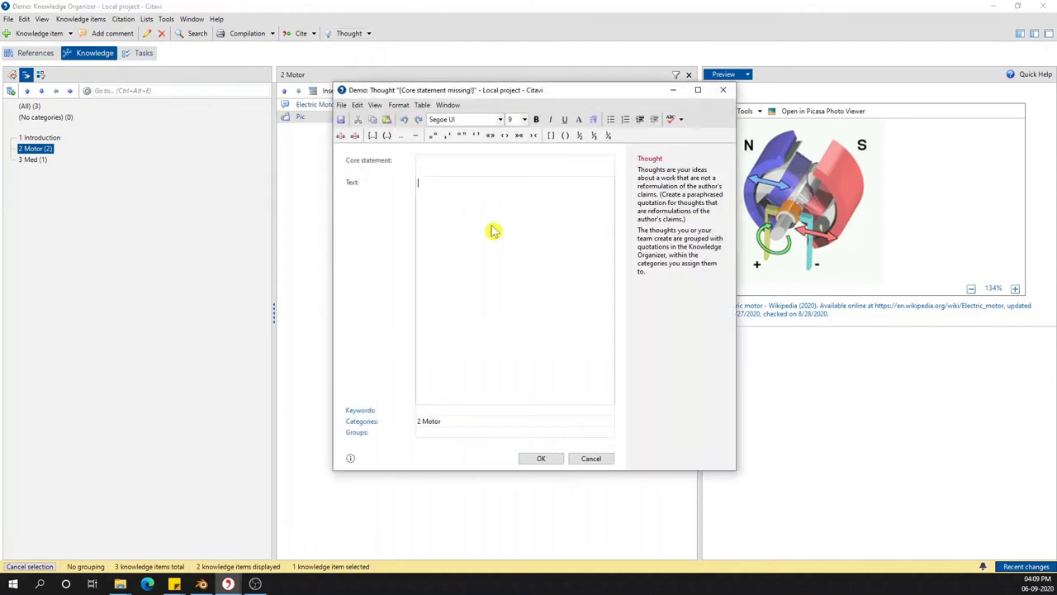
pyautogui.hotkey('ctrl', 'v')
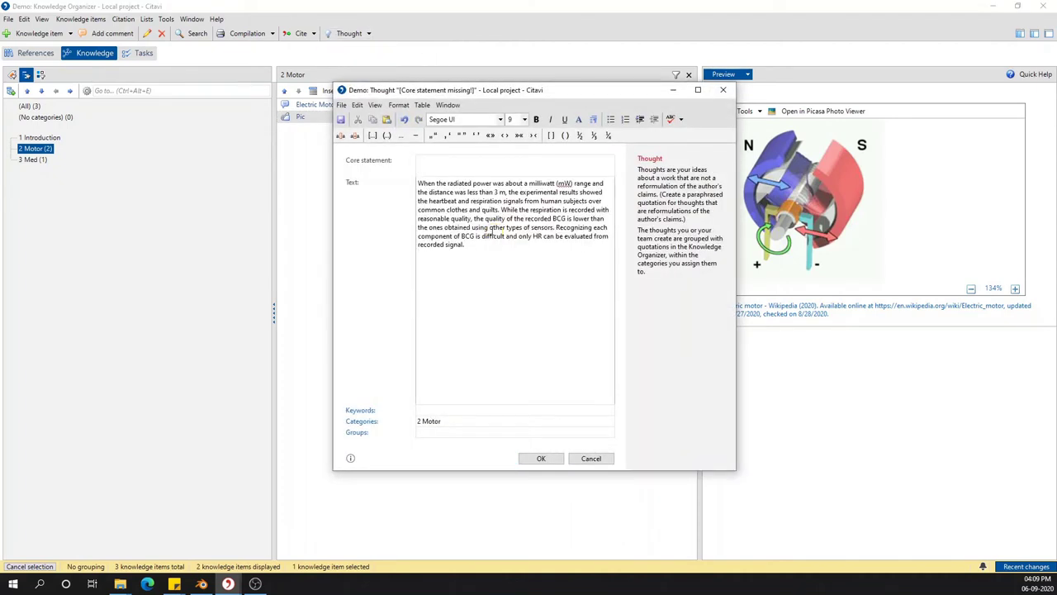
pyautogui.click(476, 169)
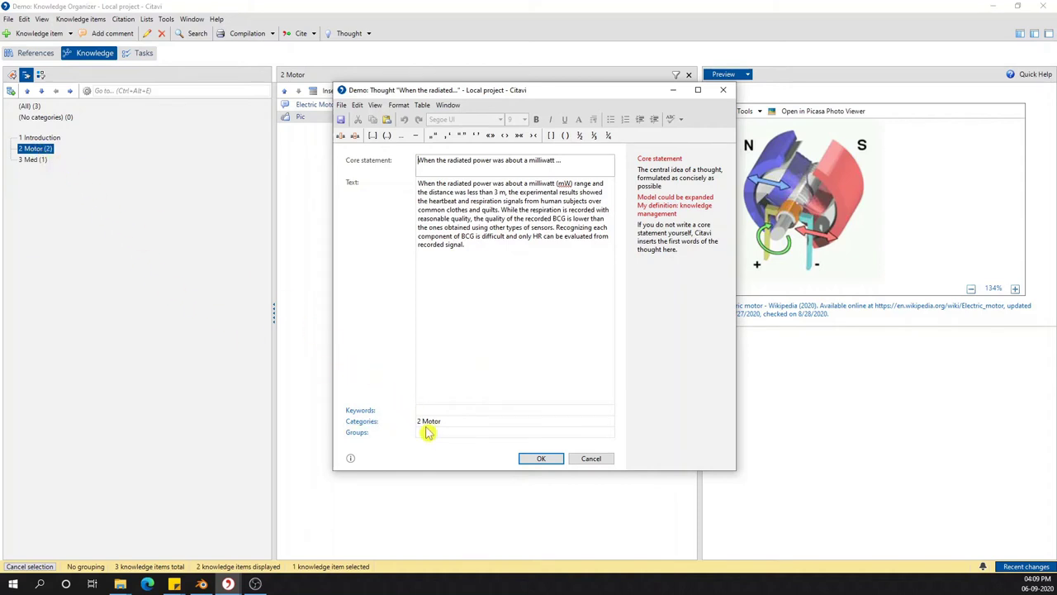
# Assign the categories 1 Introduction and 3 Med to the radiated-power thought in addition to 2 Motor, and save it.
pyautogui.click(361, 421)
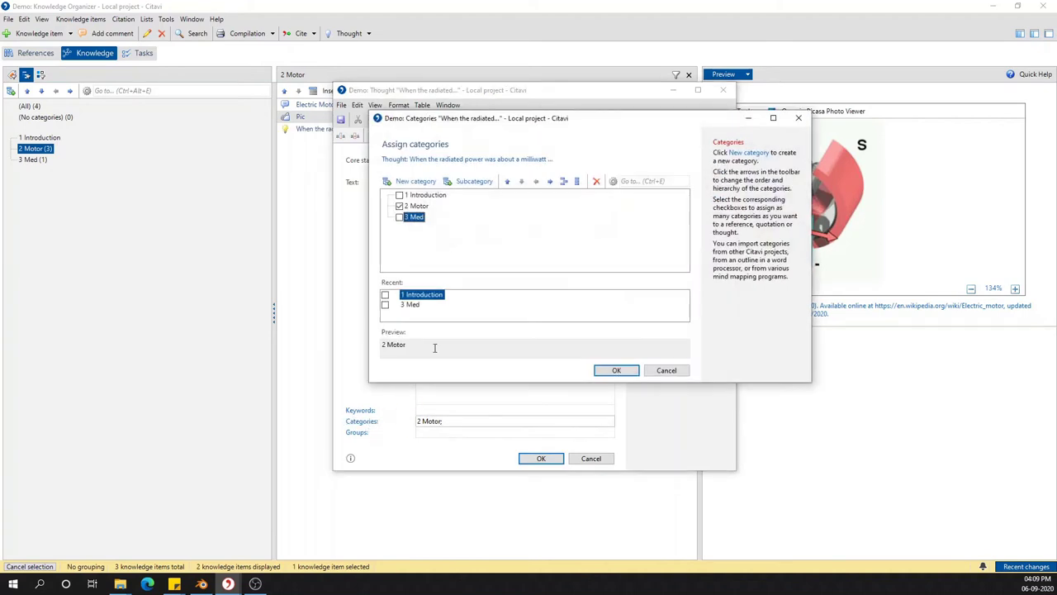
pyautogui.click(400, 217)
pyautogui.click(399, 195)
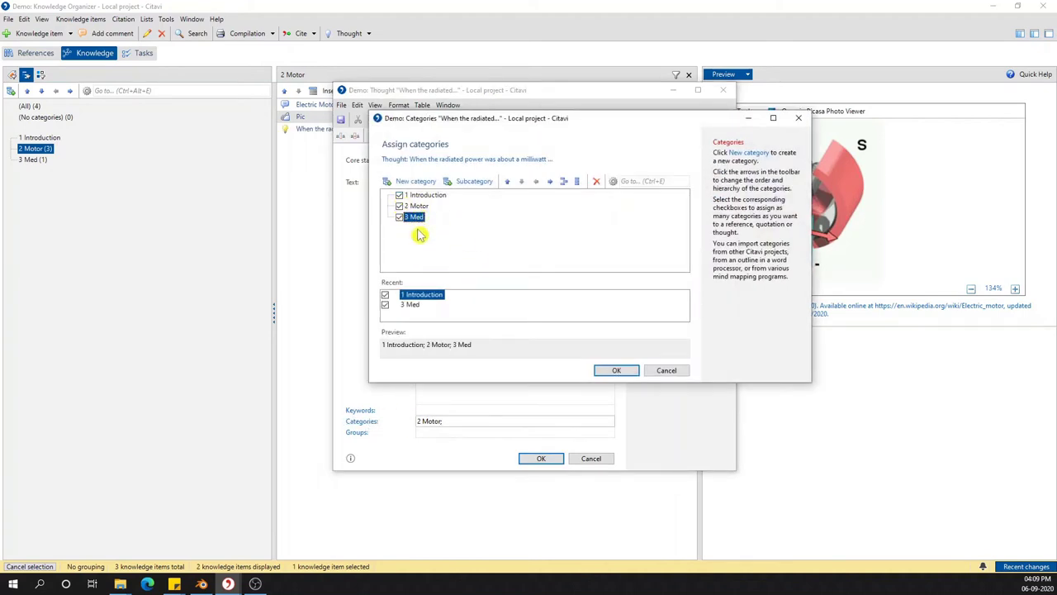
pyautogui.click(633, 372)
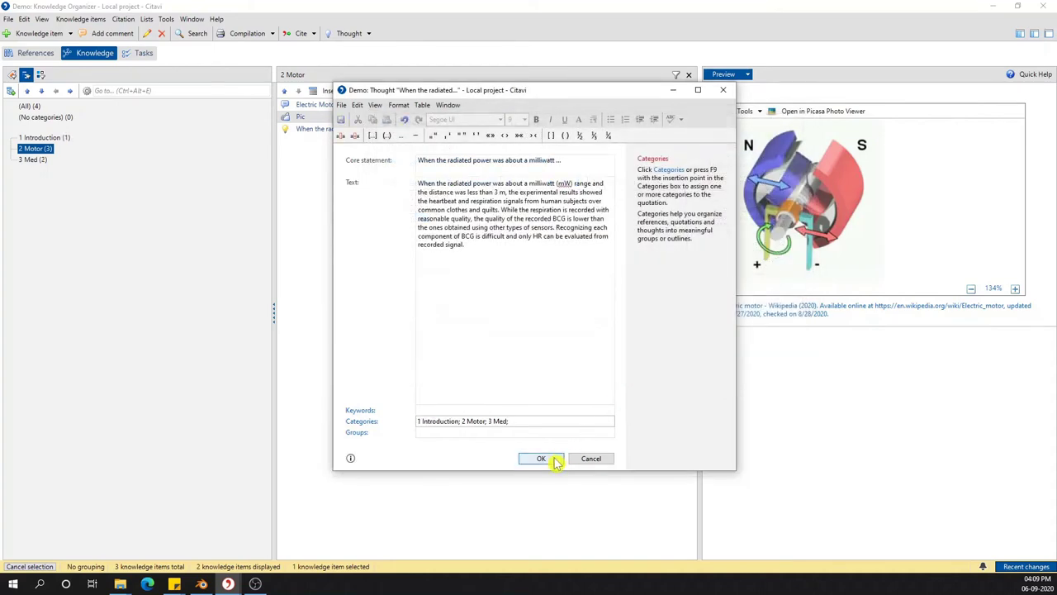
pyautogui.click(553, 459)
# Check the knowledge items listed under 1 Introduction, 2 Motor and 3 Med, and look at the available thought types.
pyautogui.click(64, 137)
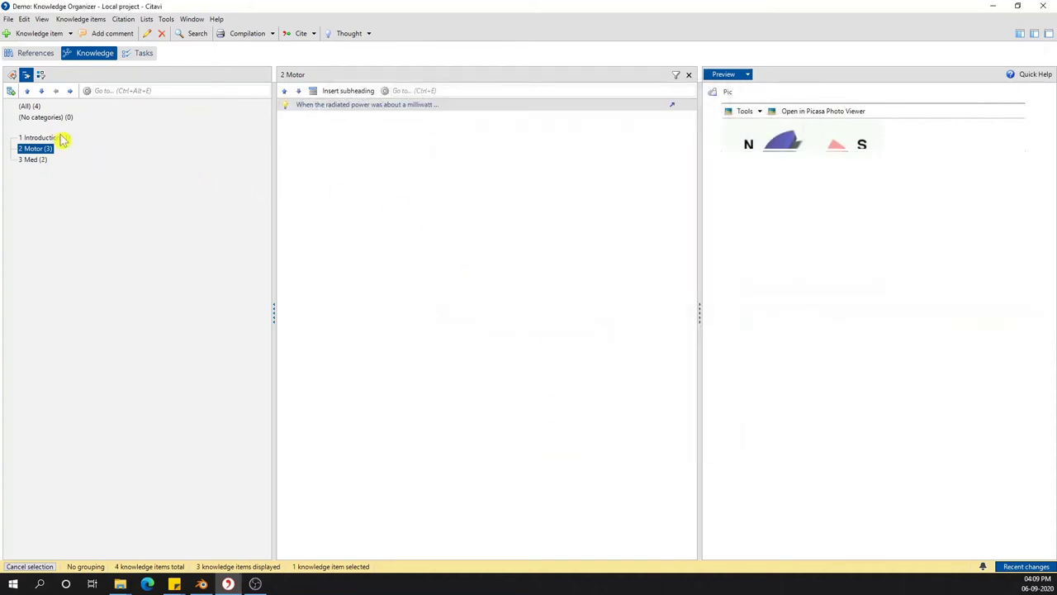
pyautogui.click(38, 159)
pyautogui.click(47, 149)
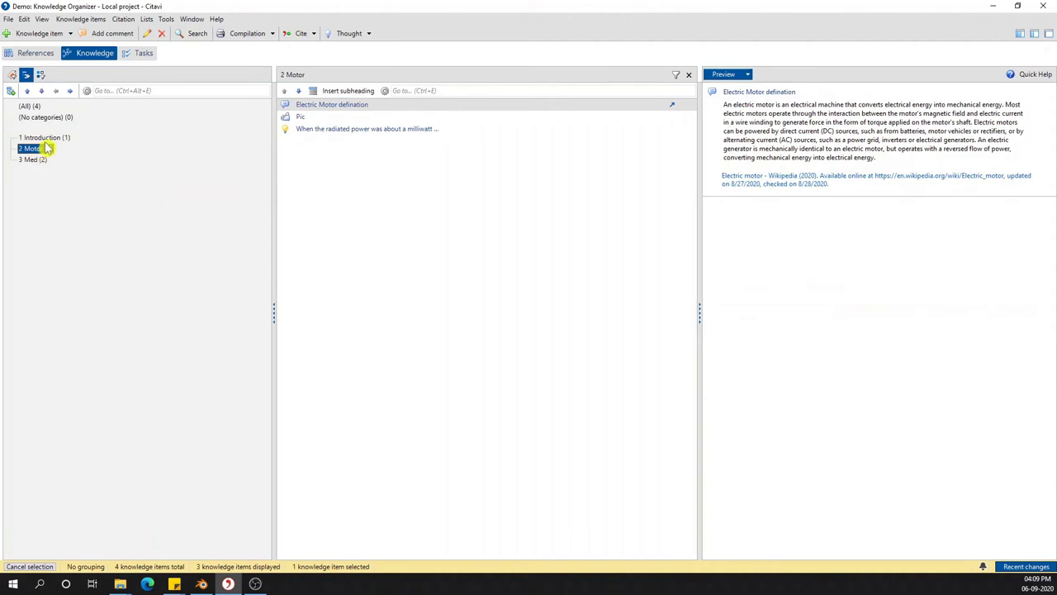
pyautogui.click(48, 139)
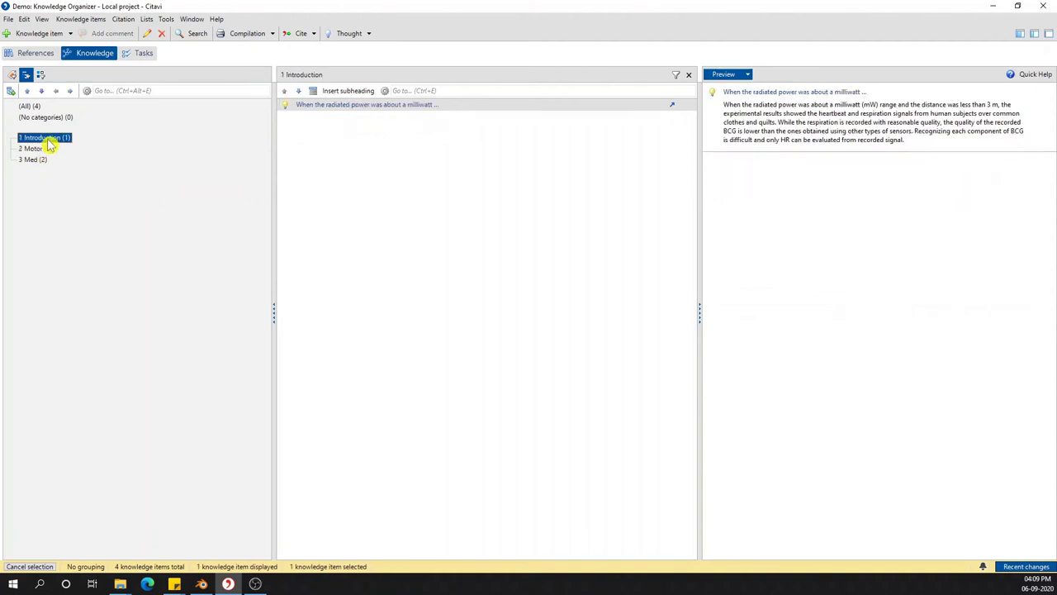
pyautogui.click(38, 149)
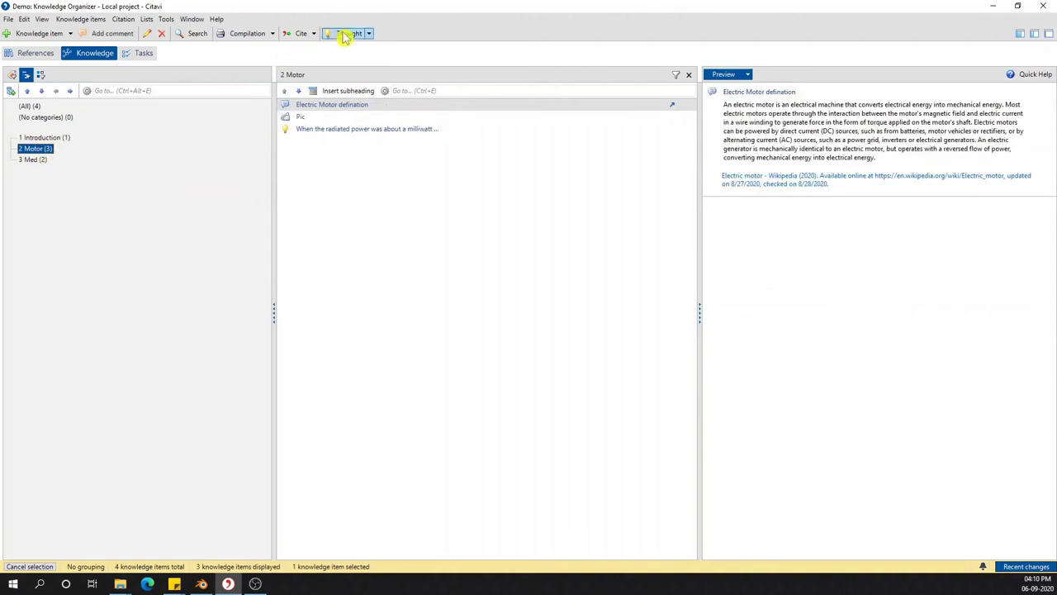
pyautogui.click(368, 34)
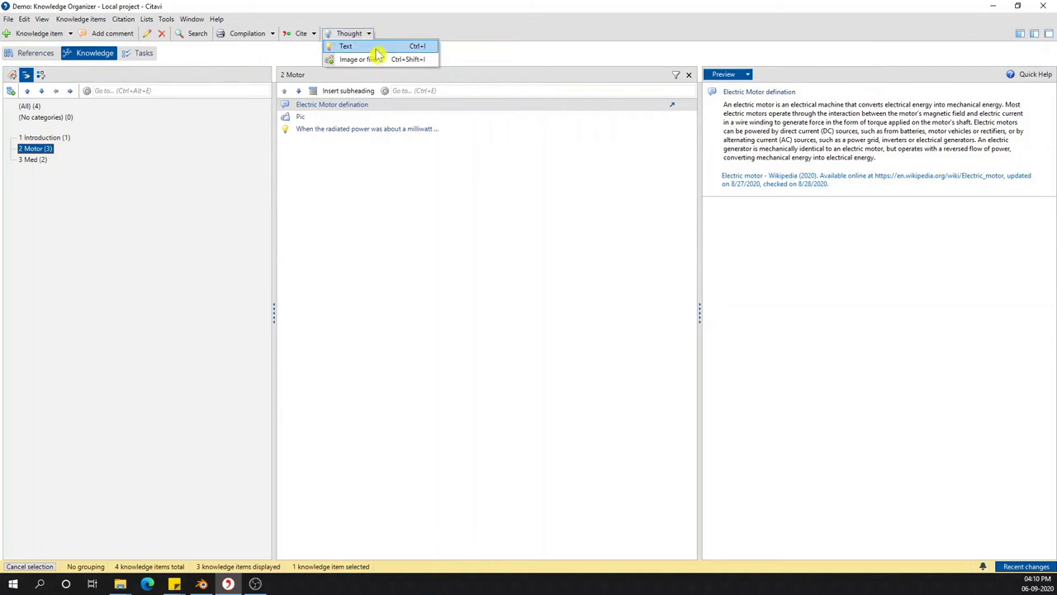
pyautogui.press('Escape')
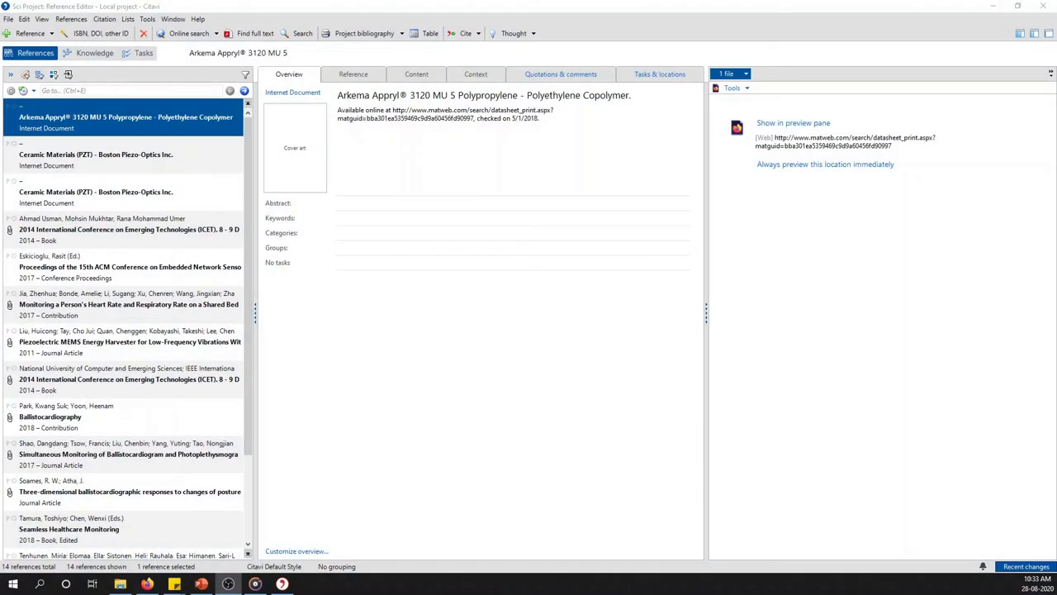
# Review Sci Project's references, its Literature research and FEM (COMSOL) subcategories, and its planned tasks.
pyautogui.click(43, 7)
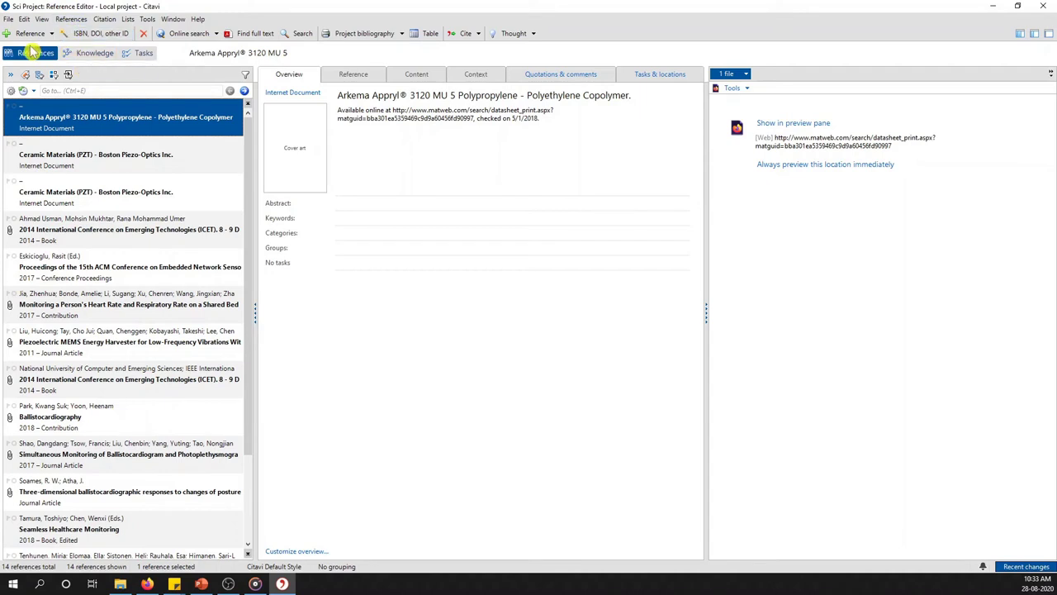
pyautogui.scroll(-2, 104, 150)
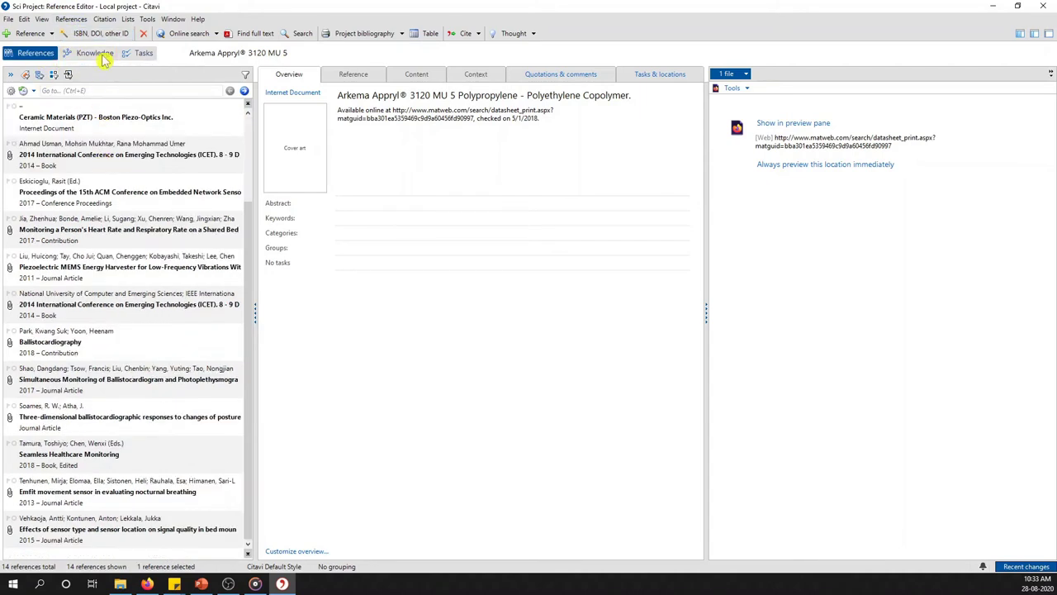
pyautogui.click(100, 56)
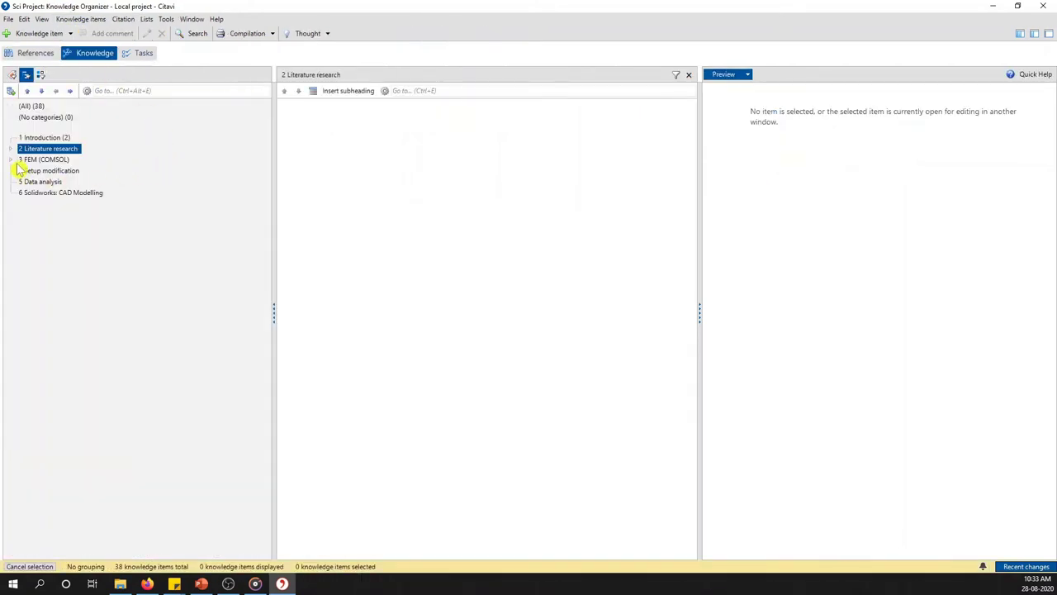
pyautogui.click(13, 160)
pyautogui.click(12, 150)
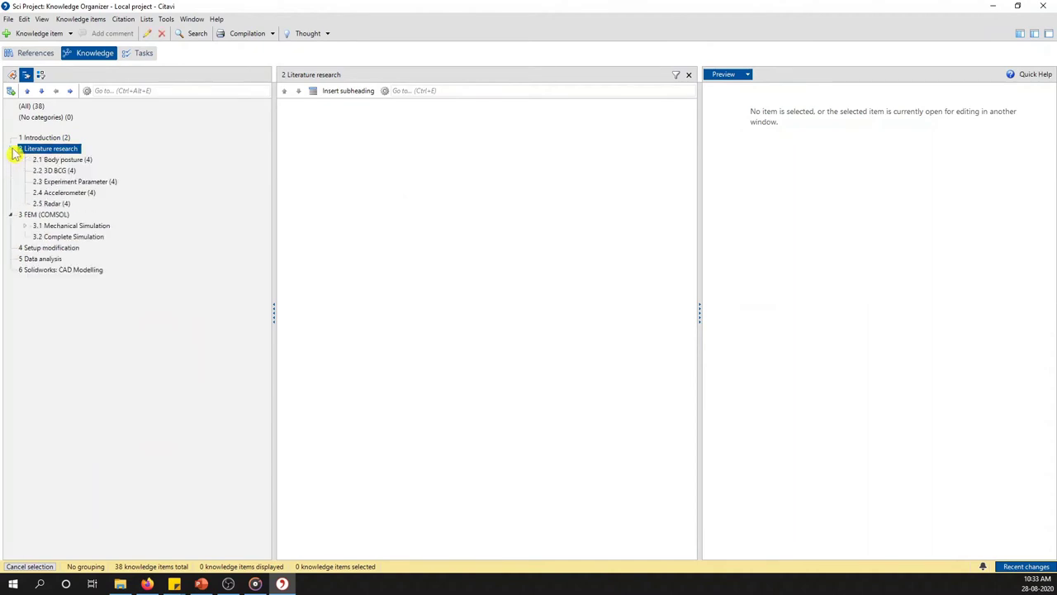
pyautogui.click(142, 54)
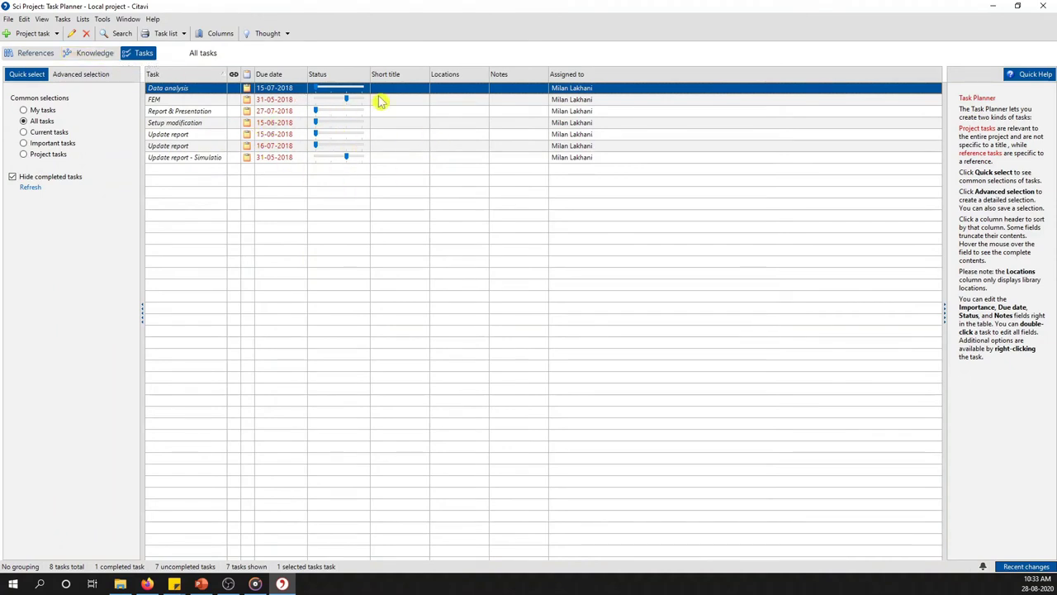
# Try demoting the Literature research category beneath Introduction and promoting it back, and moving it down and up in the outline.
pyautogui.click(78, 56)
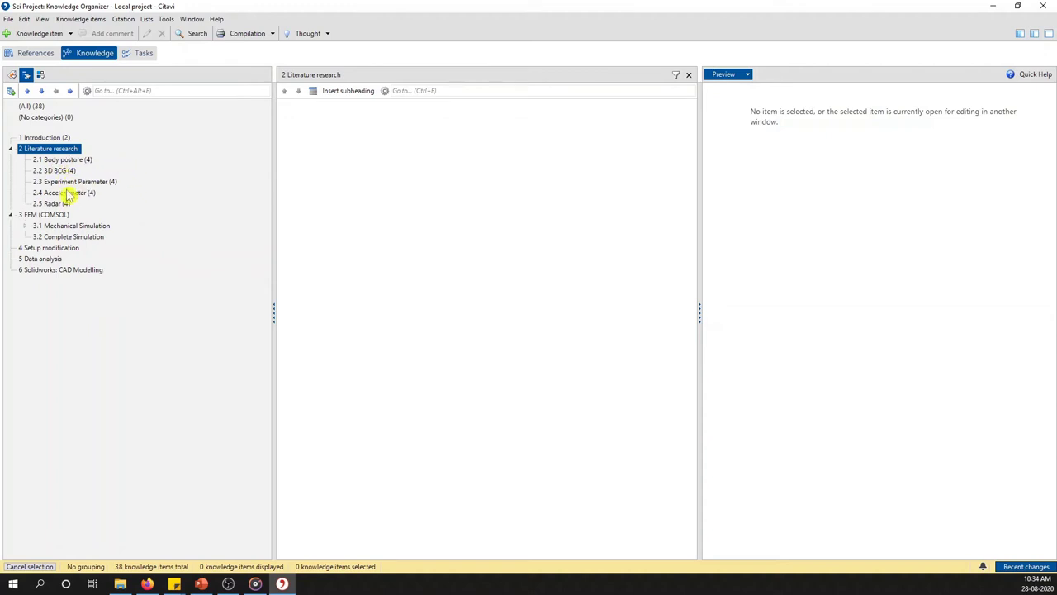
pyautogui.click(60, 150)
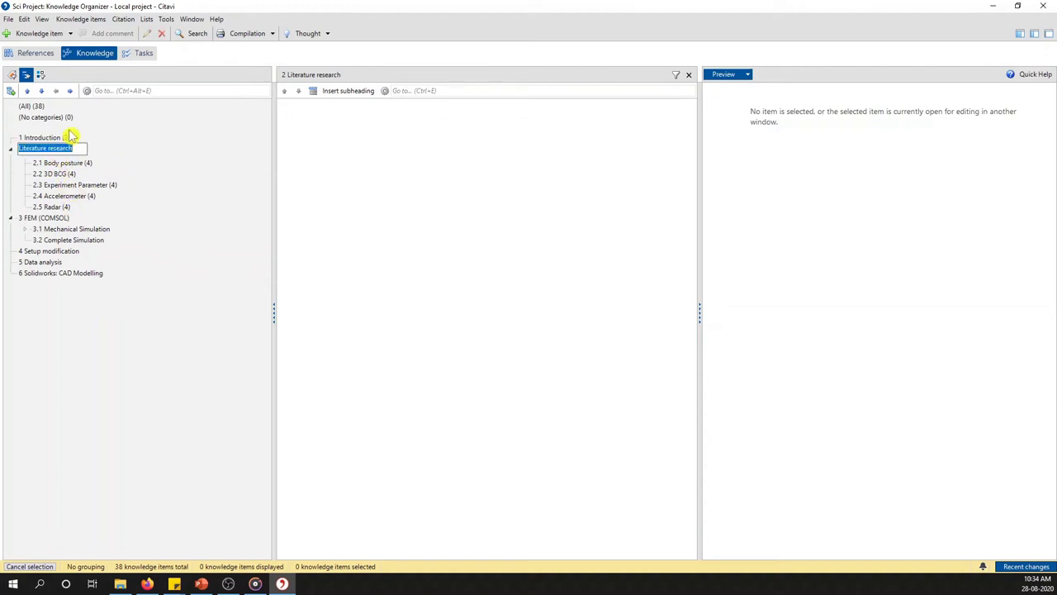
pyautogui.press('Escape')
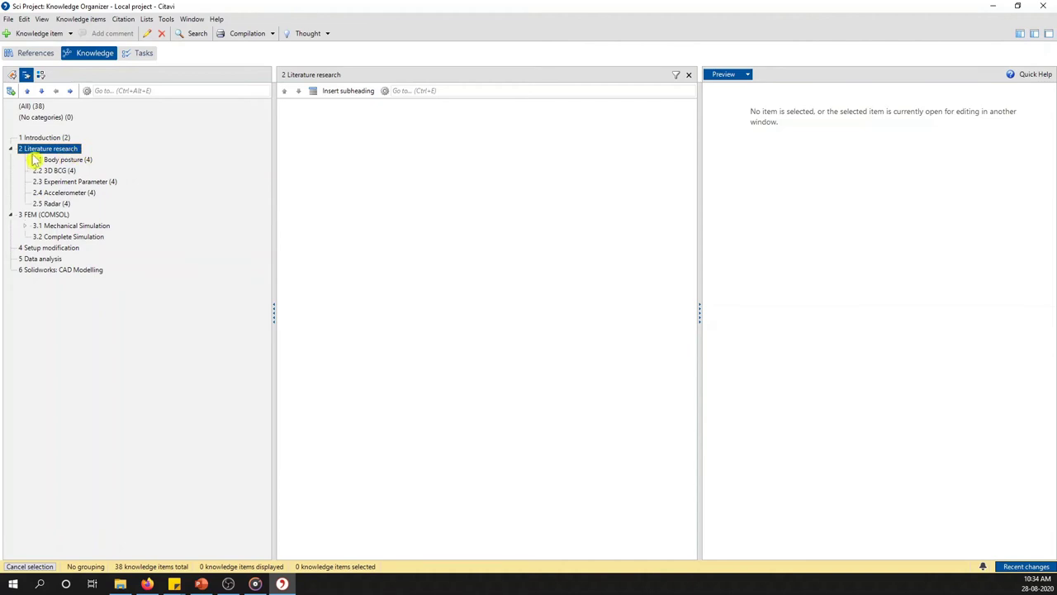
pyautogui.click(69, 92)
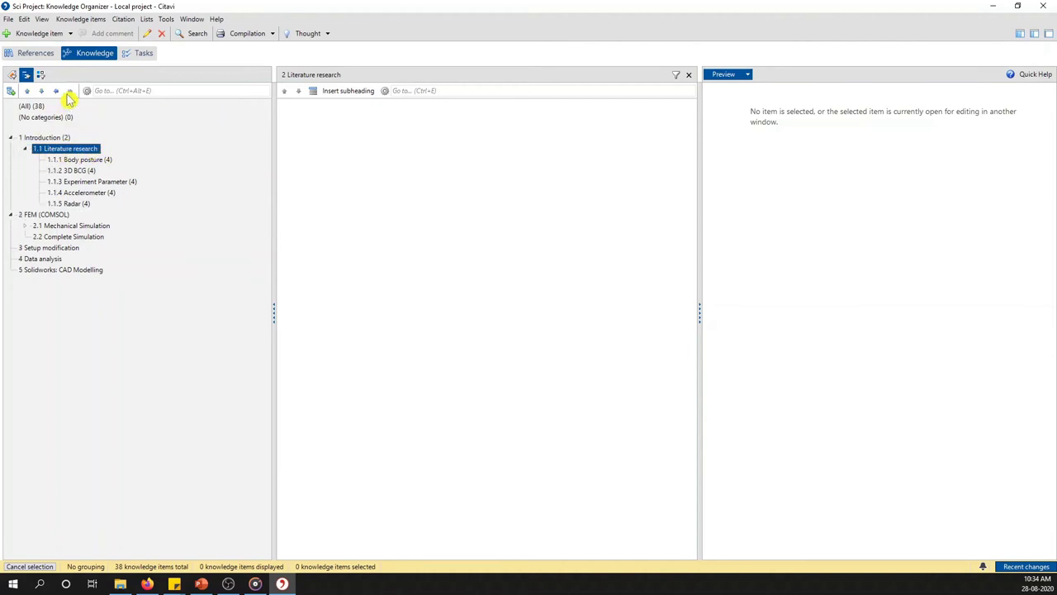
pyautogui.click(56, 92)
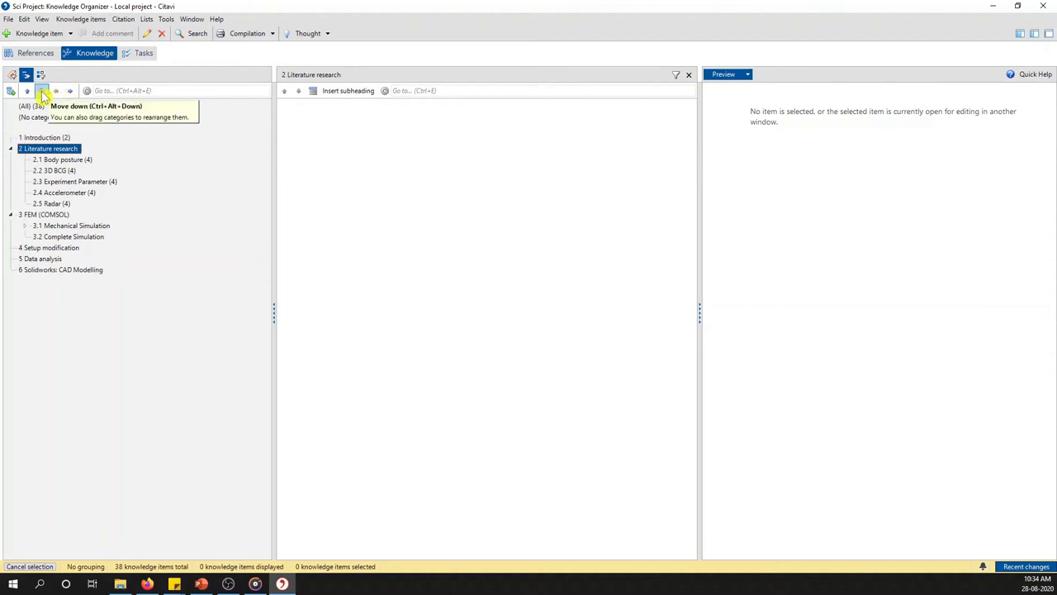
pyautogui.click(41, 91)
pyautogui.click(27, 91)
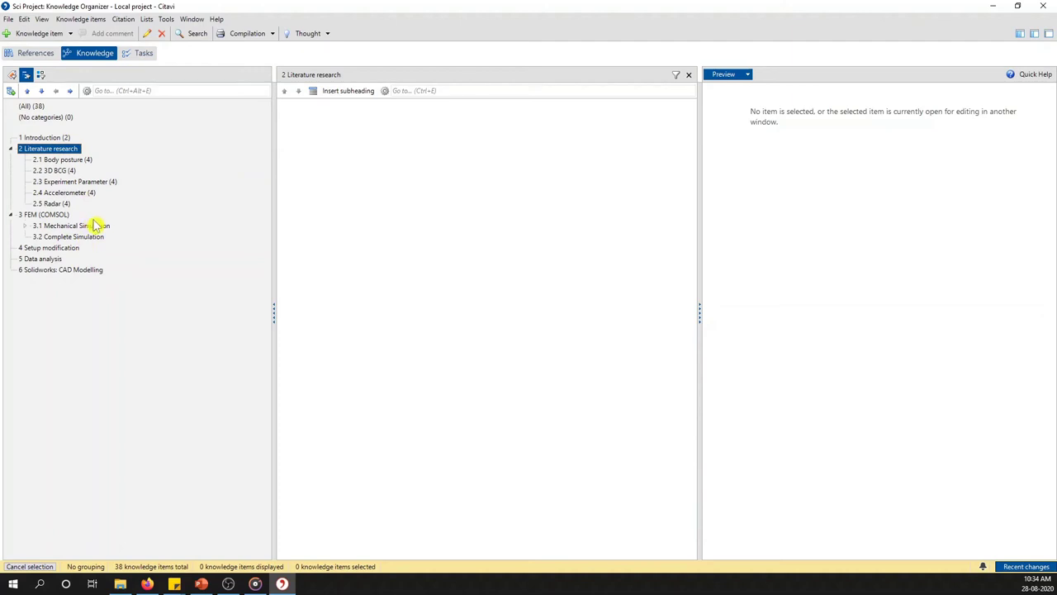
# Examine the knowledge items under Experiment Parameter and Accelerometer, and return to the project's reference list.
pyautogui.click(73, 181)
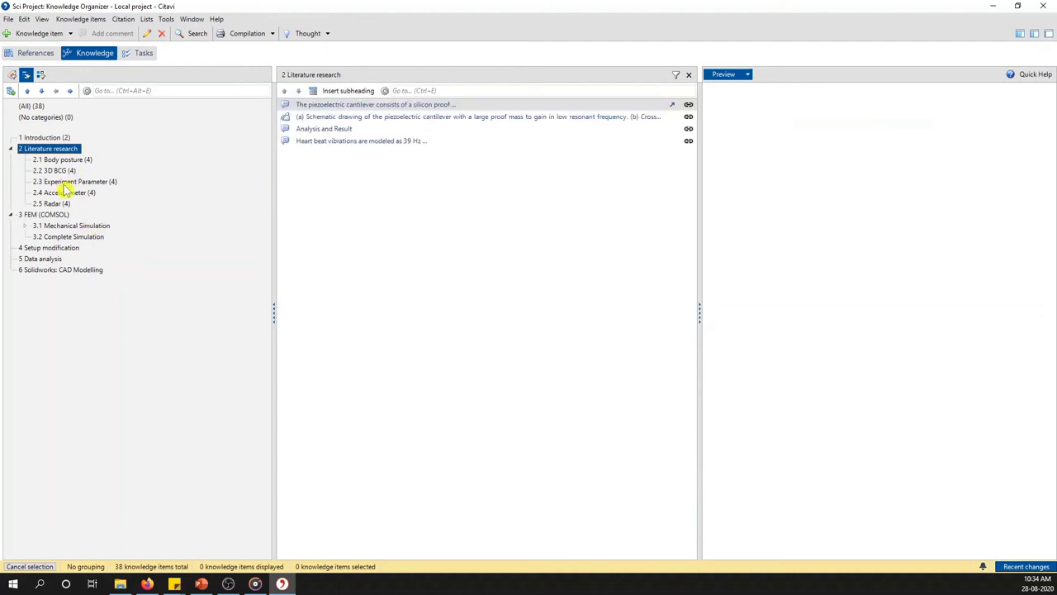
pyautogui.click(77, 195)
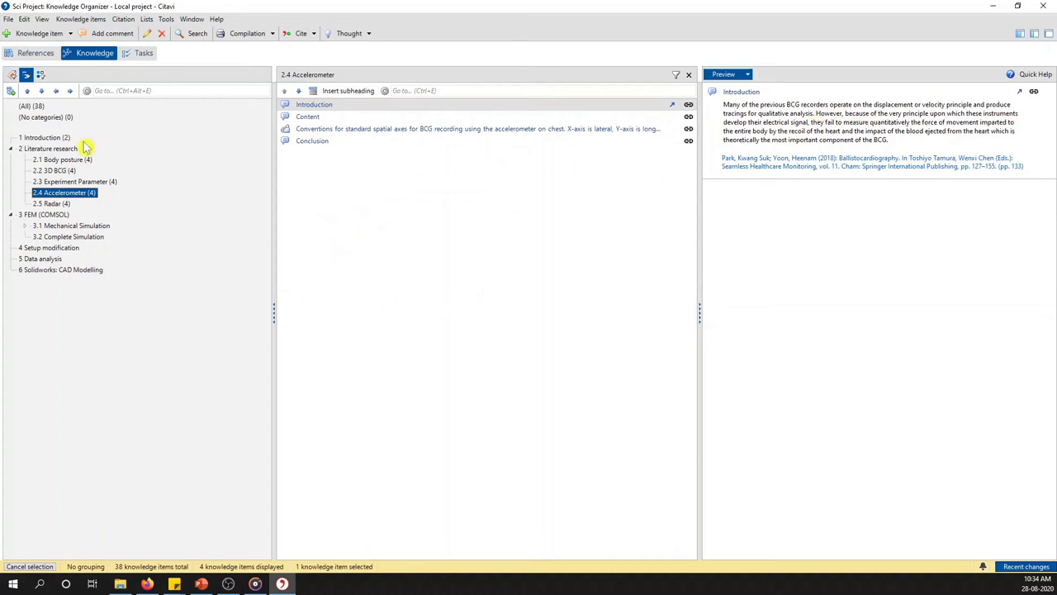
pyautogui.click(35, 53)
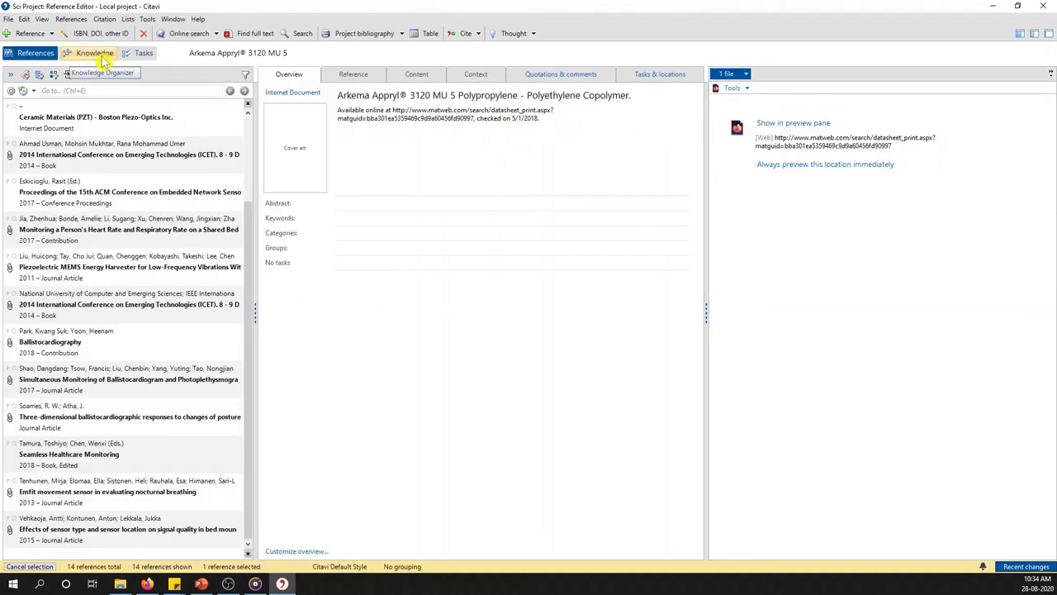
pyautogui.click(120, 54)
pyautogui.click(134, 54)
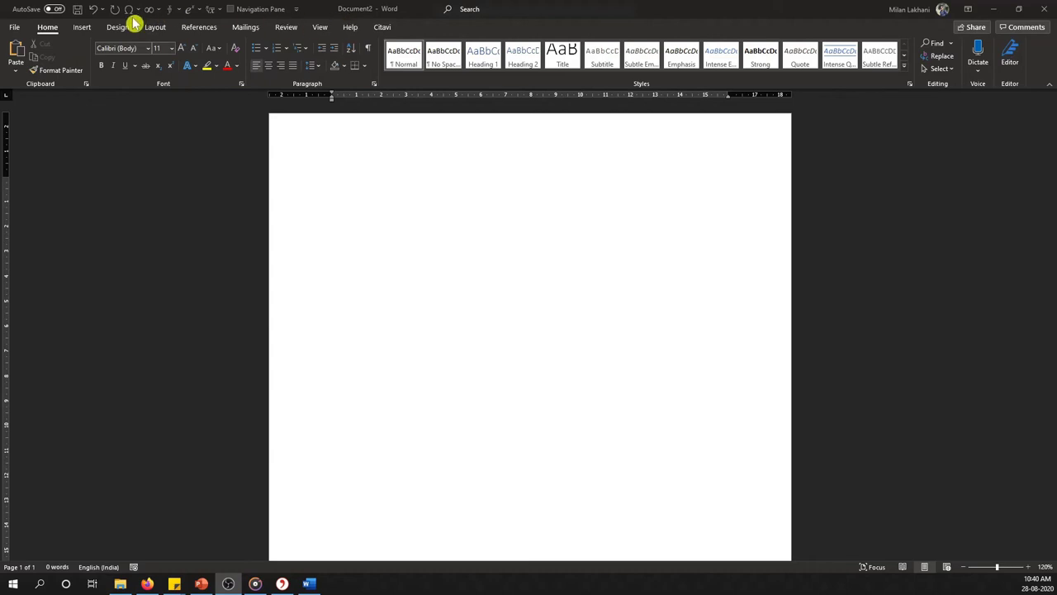
# Show the Citavi pane in the blank Word document and assign the open Sci Project to it.
pyautogui.click(385, 27)
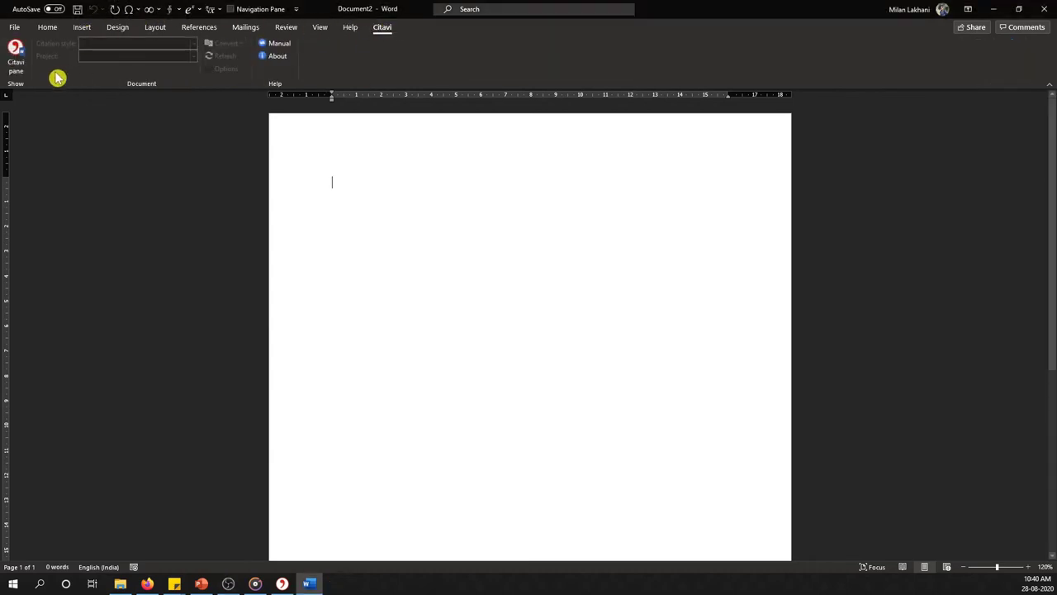
pyautogui.click(15, 55)
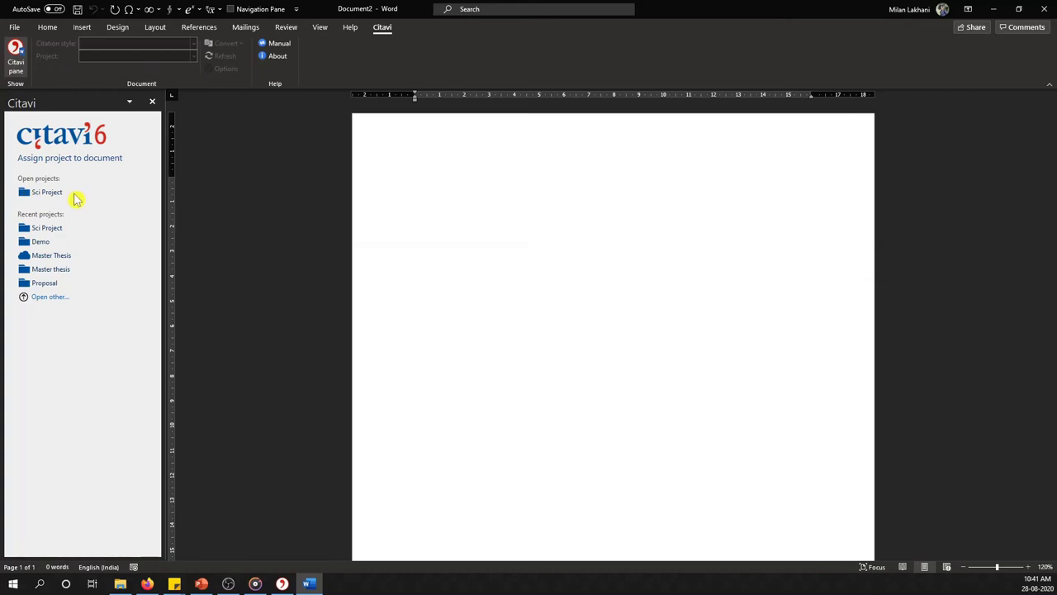
pyautogui.click(44, 193)
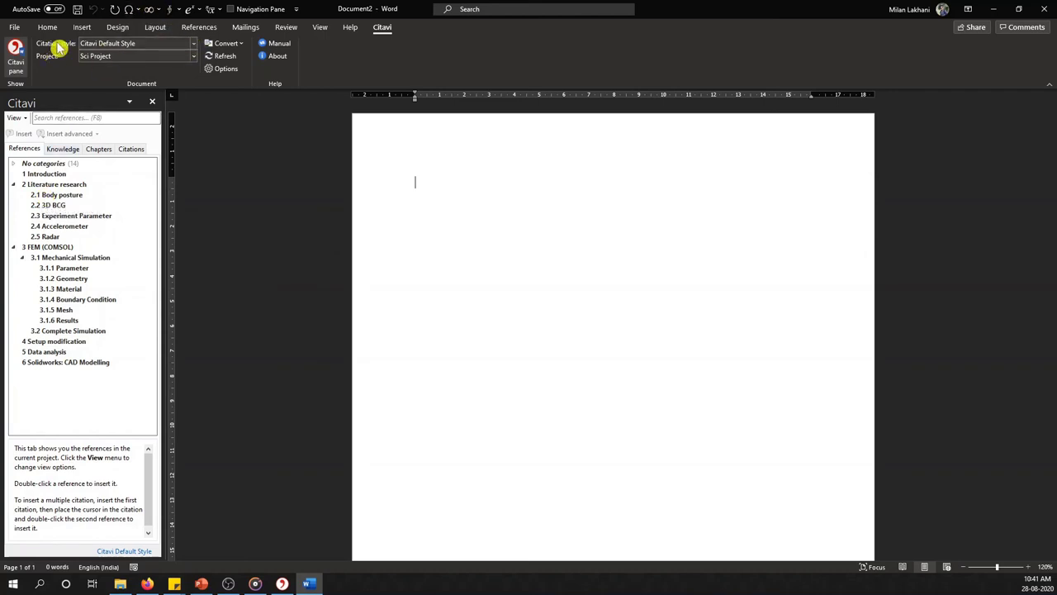
# Look through the citation system, language and subject area filters available for adding a citation style, and close without adding one.
pyautogui.click(194, 48)
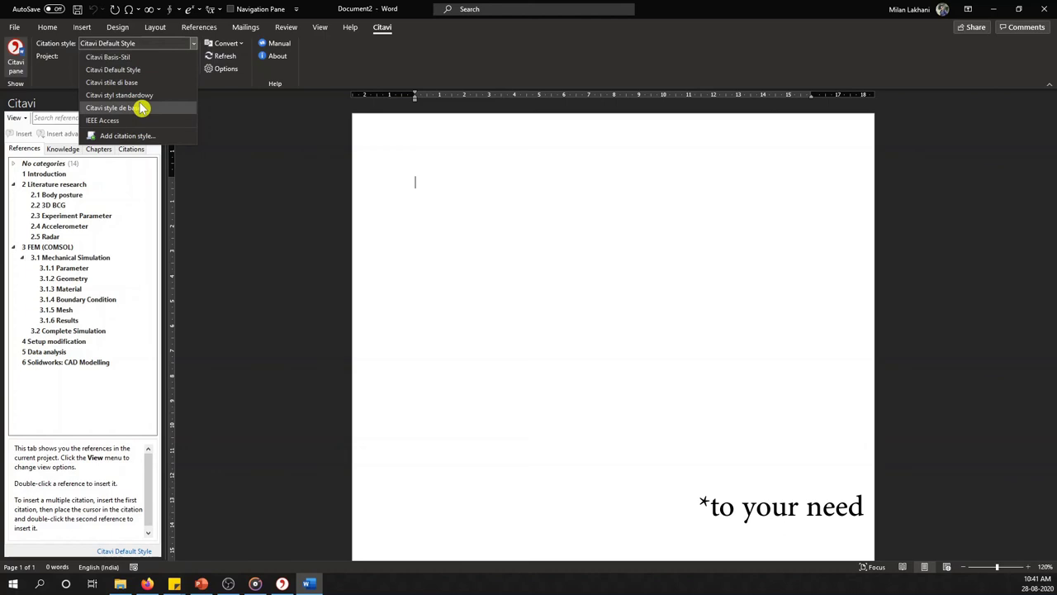
pyautogui.click(137, 141)
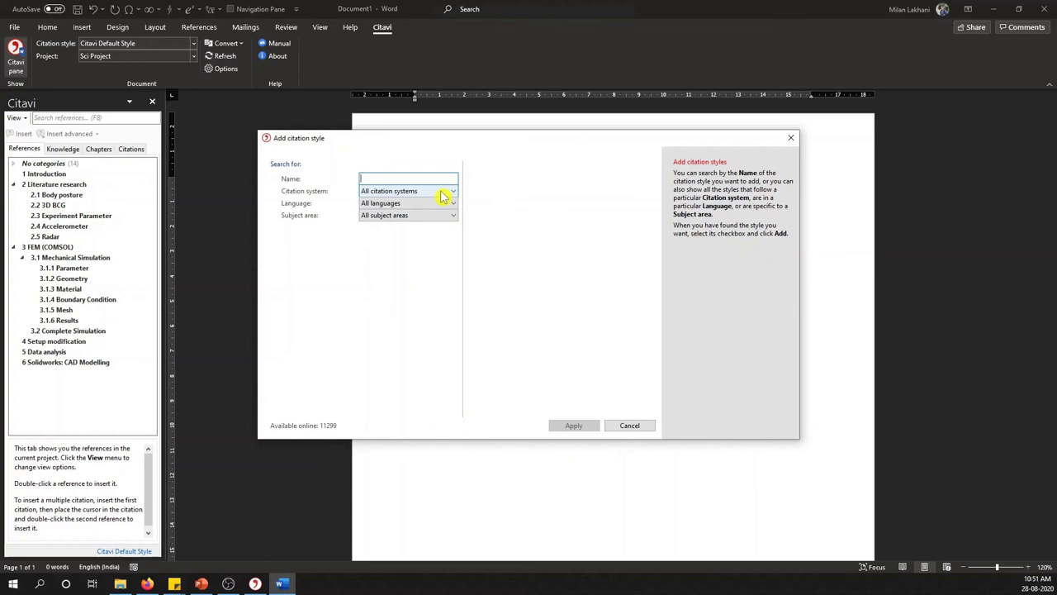
pyautogui.click(444, 196)
pyautogui.click(413, 311)
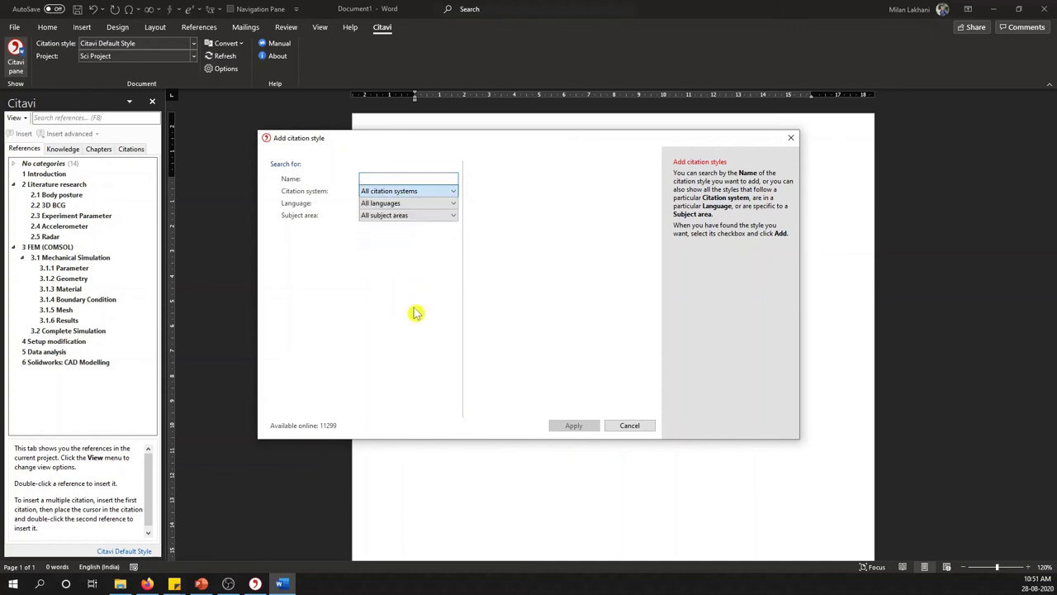
pyautogui.click(419, 205)
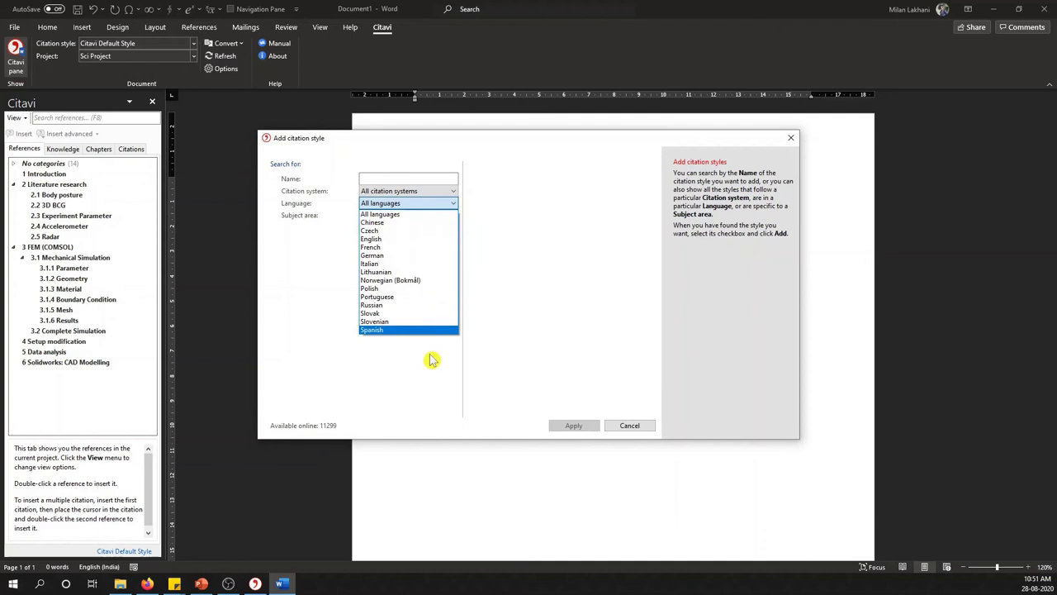
pyautogui.click(357, 356)
pyautogui.click(410, 218)
pyautogui.click(410, 225)
pyautogui.press('Escape')
# Set the document's citation style to IEEE Access.
pyautogui.click(159, 47)
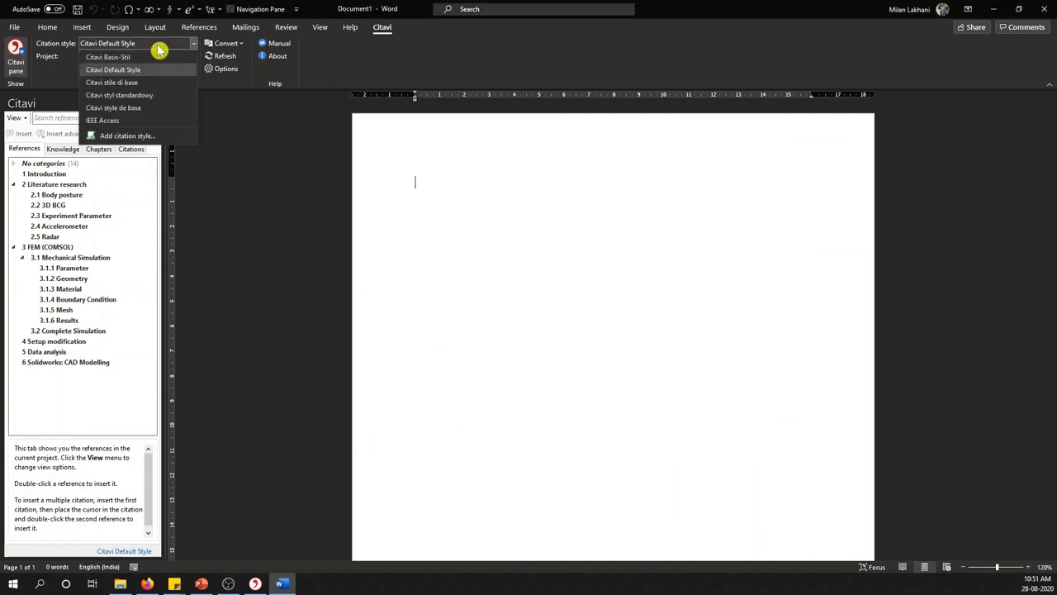
pyautogui.click(169, 122)
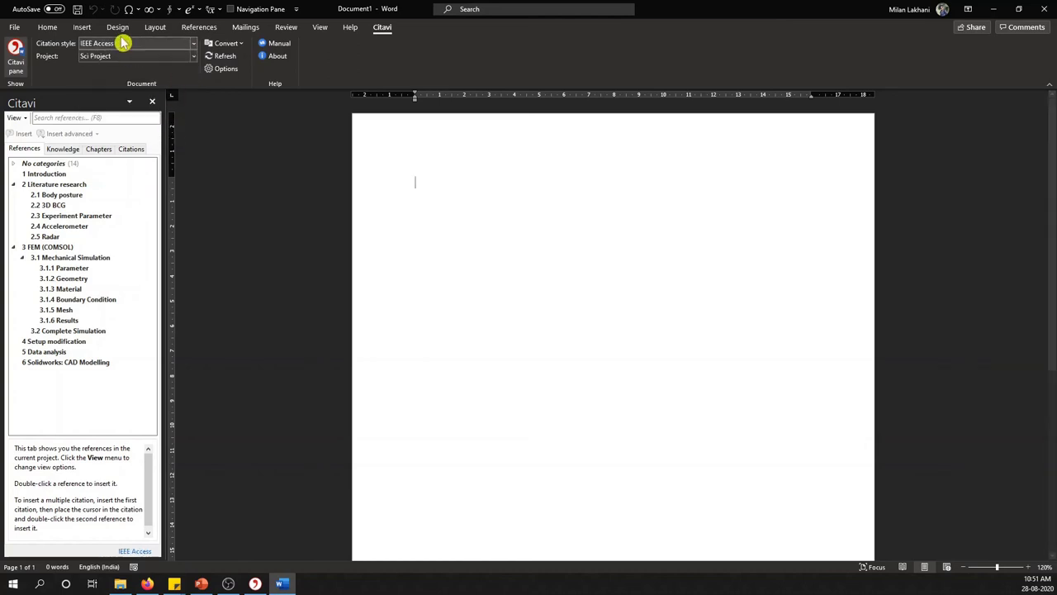
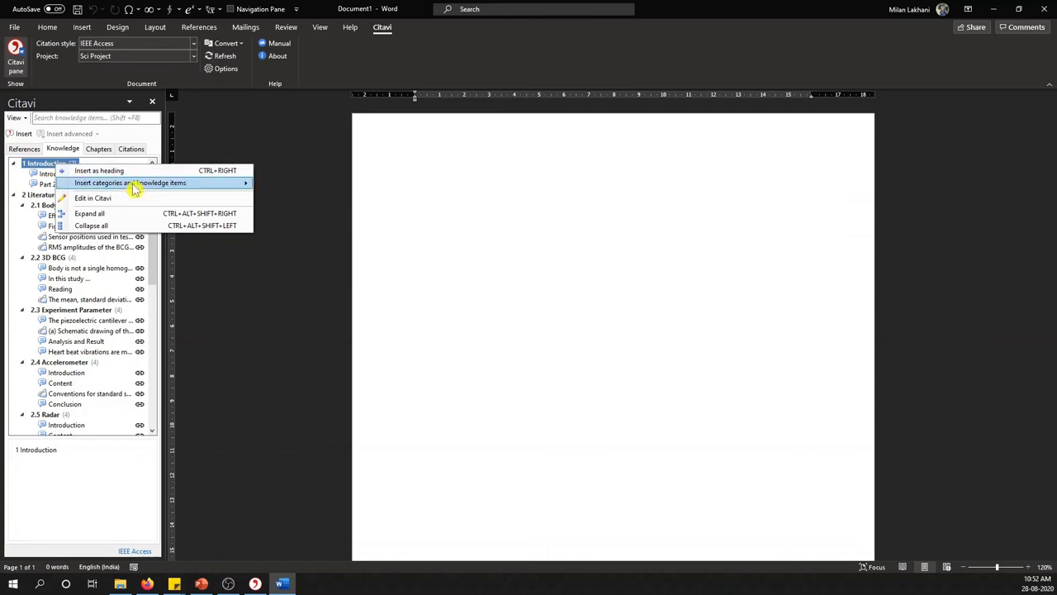
# Insert all of the project's categories into the document, including their knowledge items.
pyautogui.moveTo(133, 188)
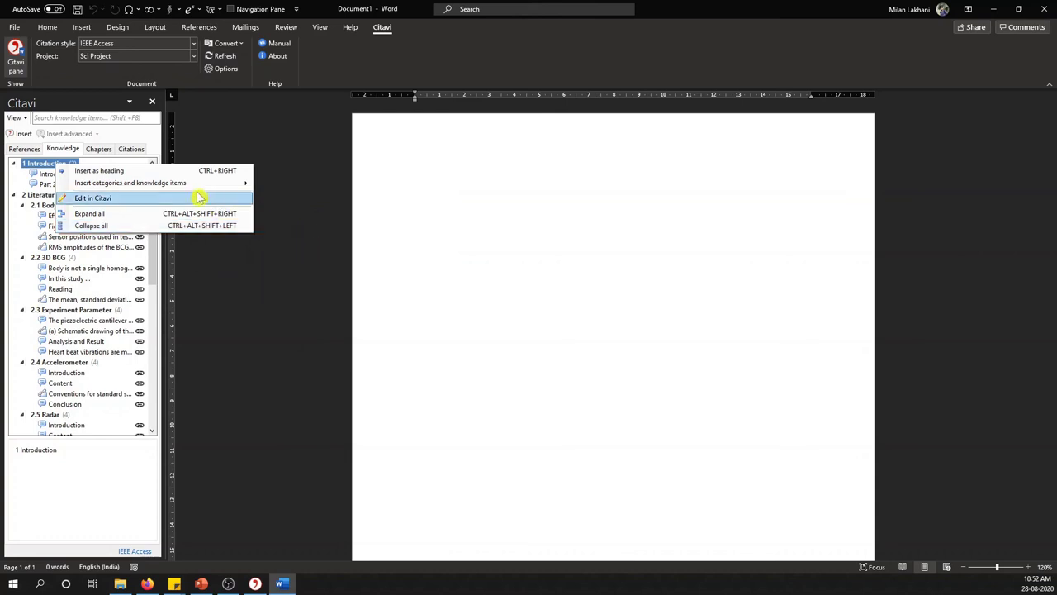
pyautogui.moveTo(196, 192)
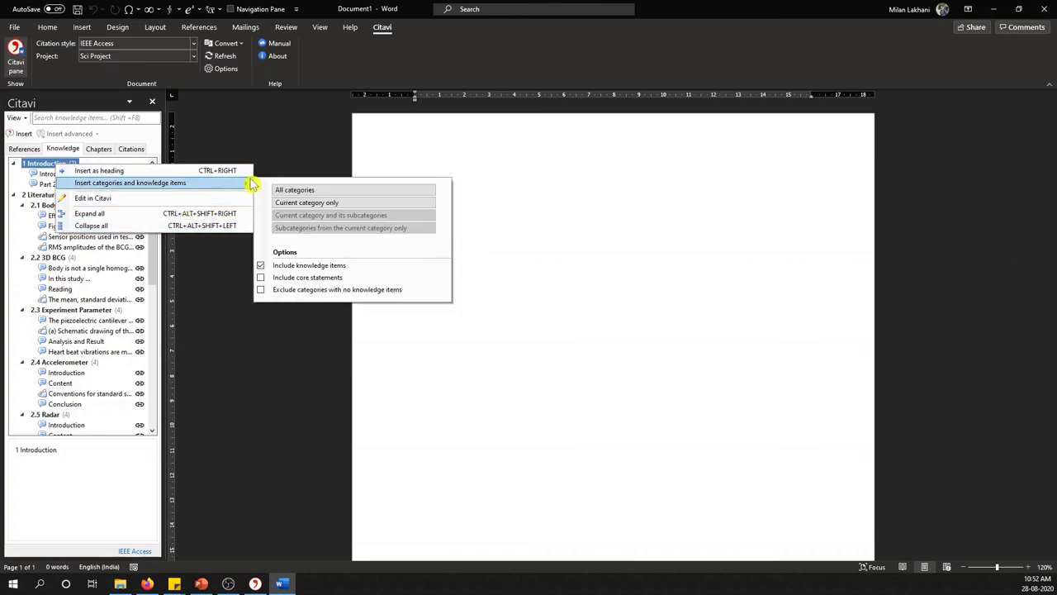
pyautogui.click(312, 191)
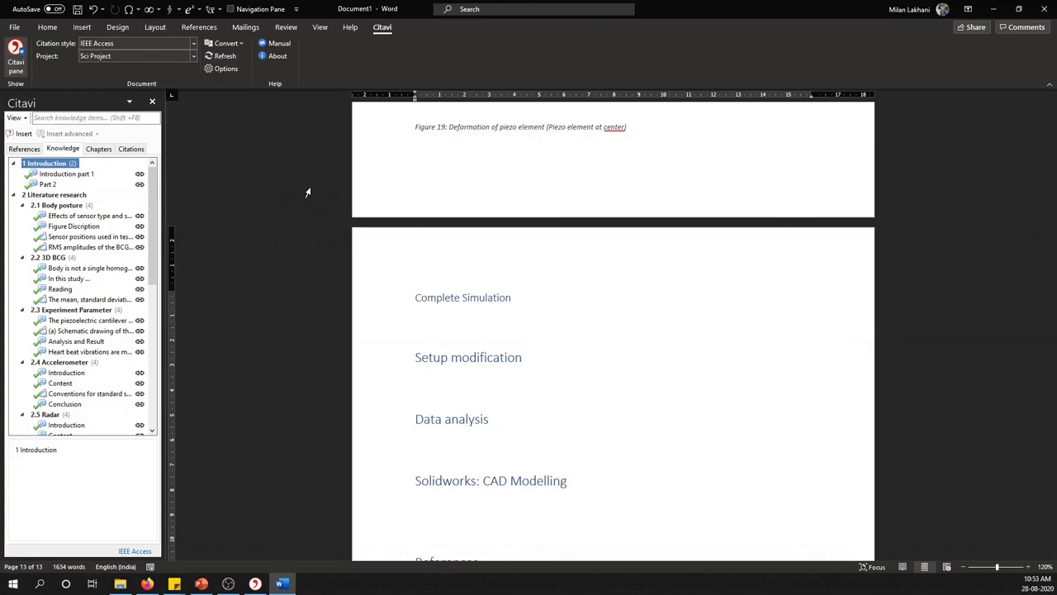
# Review the inserted figures, captions, text and citations throughout the document, and the References list at its end.
pyautogui.scroll(15, 307, 192)
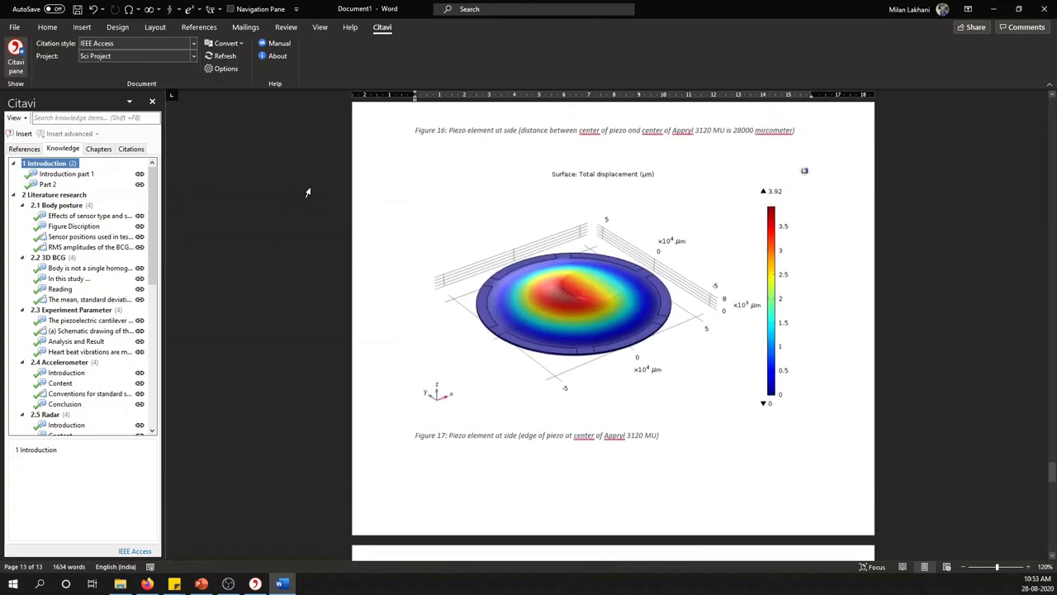
pyautogui.scroll(8, 306, 193)
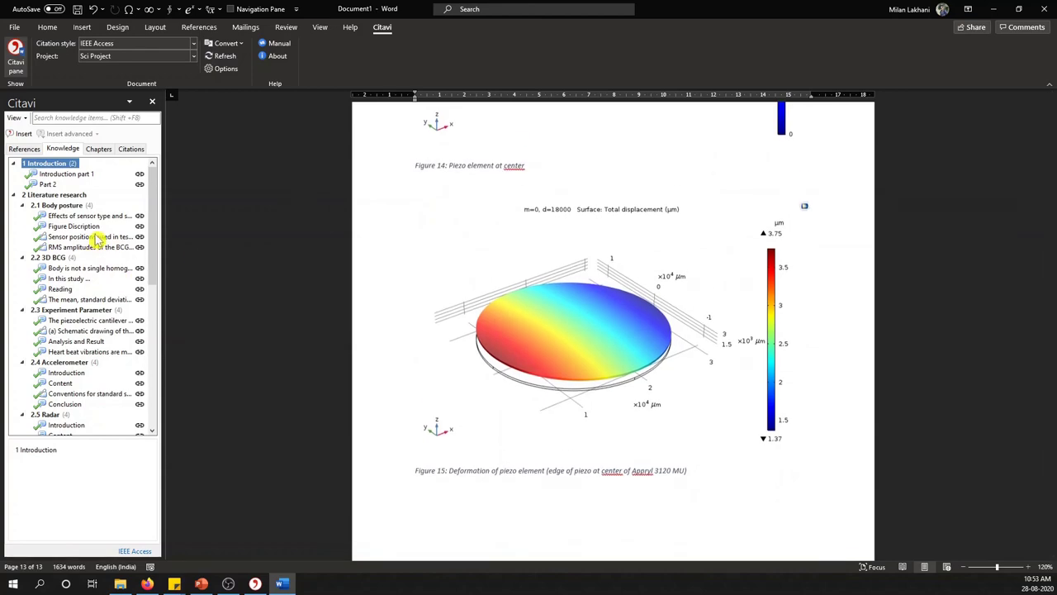
pyautogui.scroll(10, 284, 222)
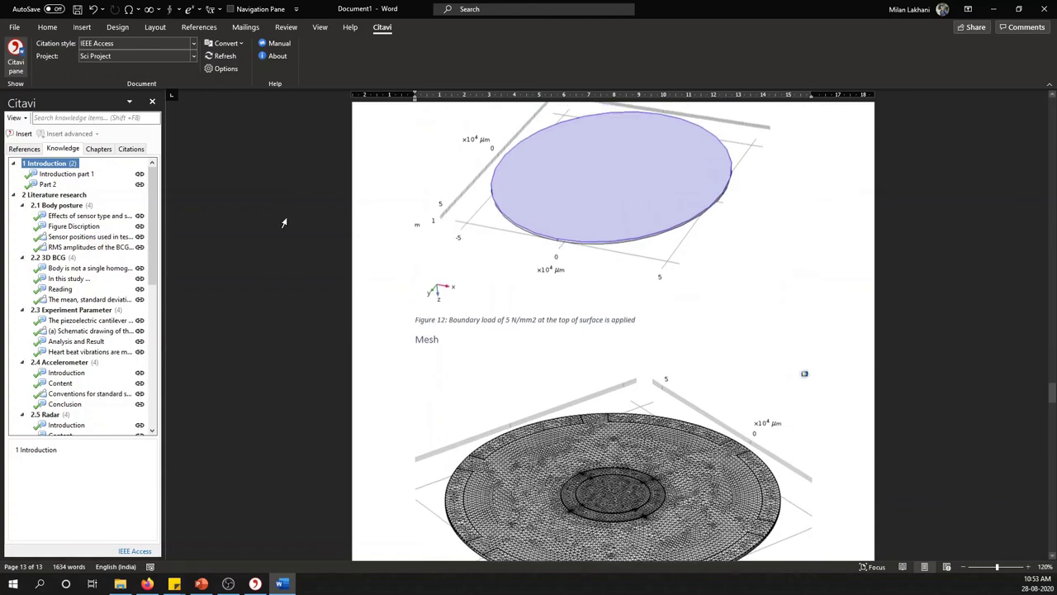
pyautogui.scroll(10, 283, 222)
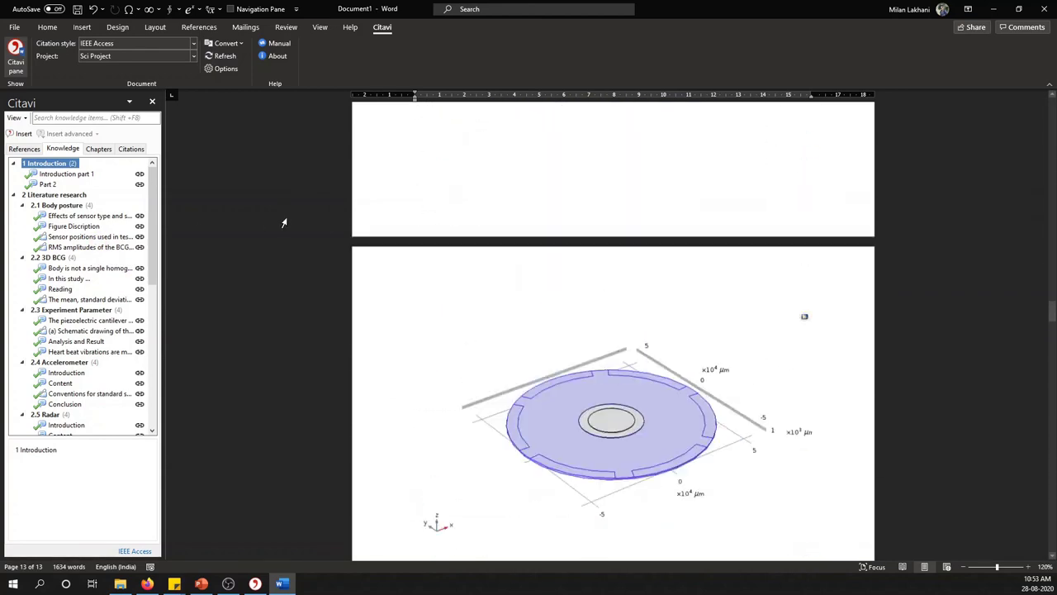
pyautogui.scroll(8, 284, 222)
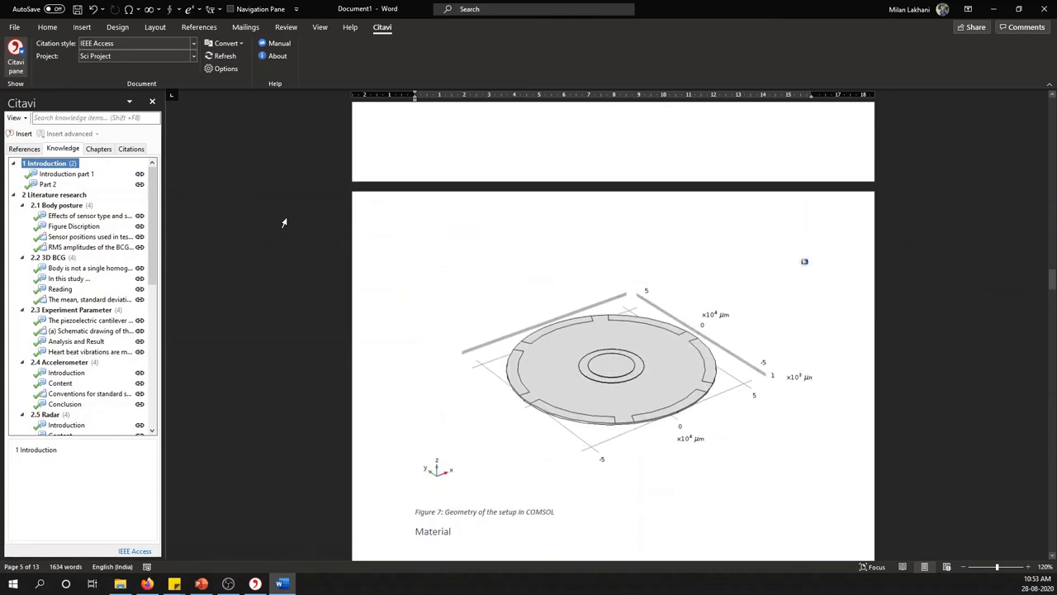
pyautogui.scroll(-4, 283, 222)
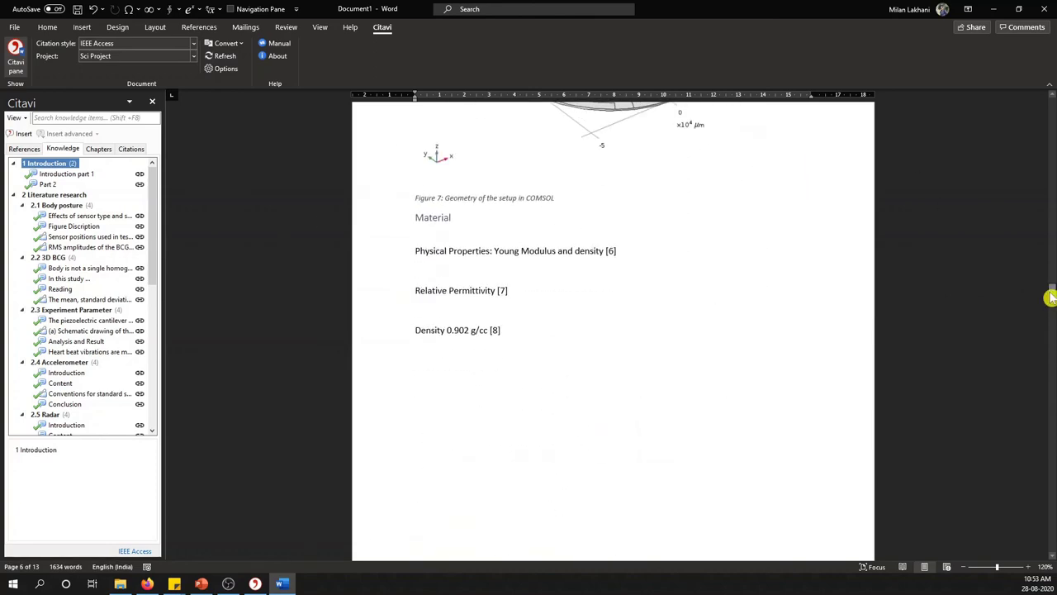
pyautogui.moveTo(1050, 297); pyautogui.dragTo(1052, 538)
pyautogui.click(508, 277)
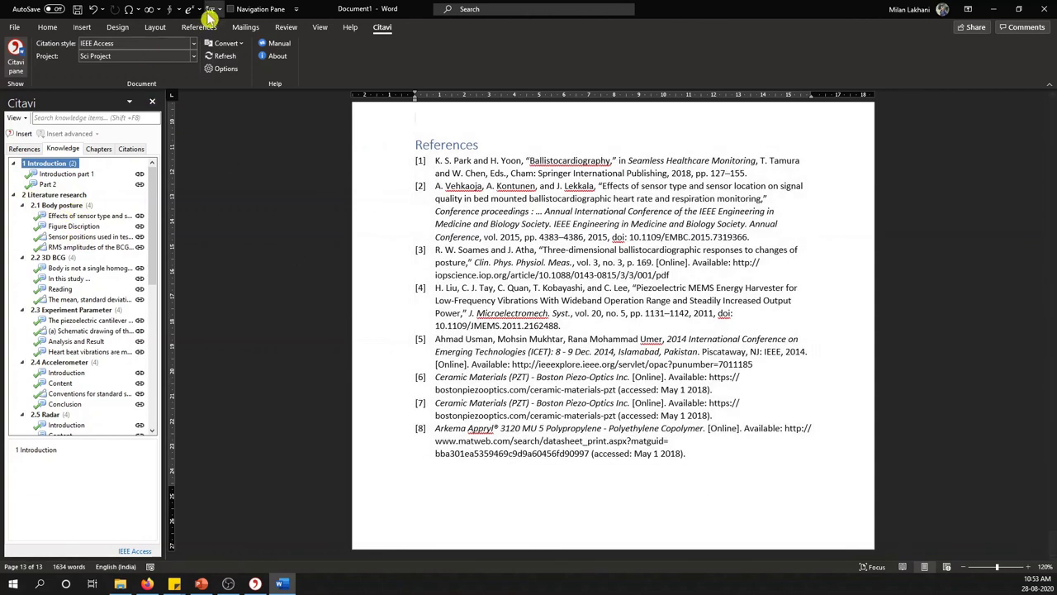
# Show the document's heading outline in the Navigation Pane and go to the Introduction heading.
pyautogui.click(252, 9)
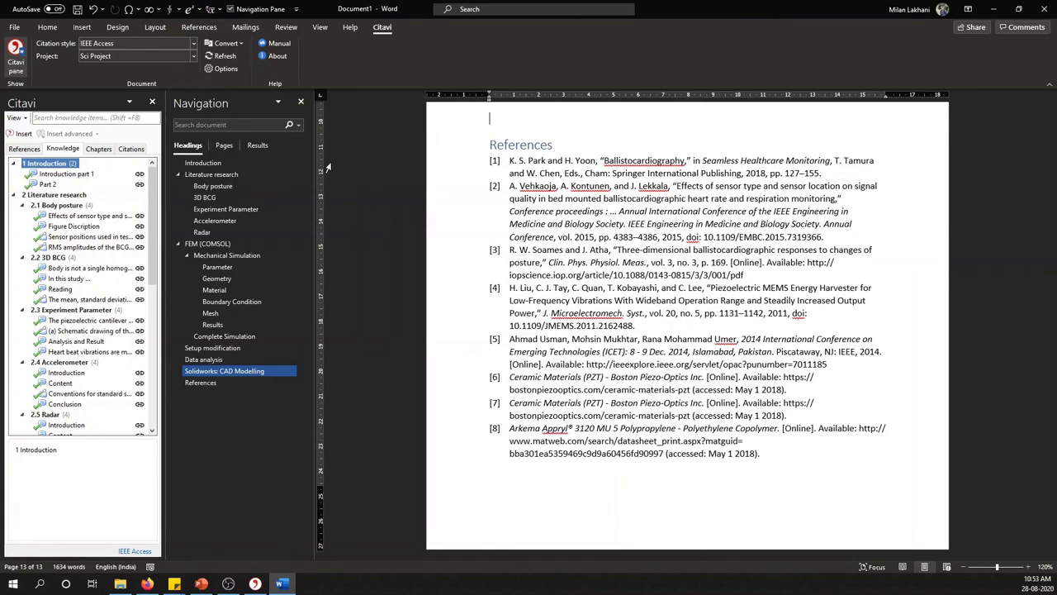
pyautogui.click(234, 161)
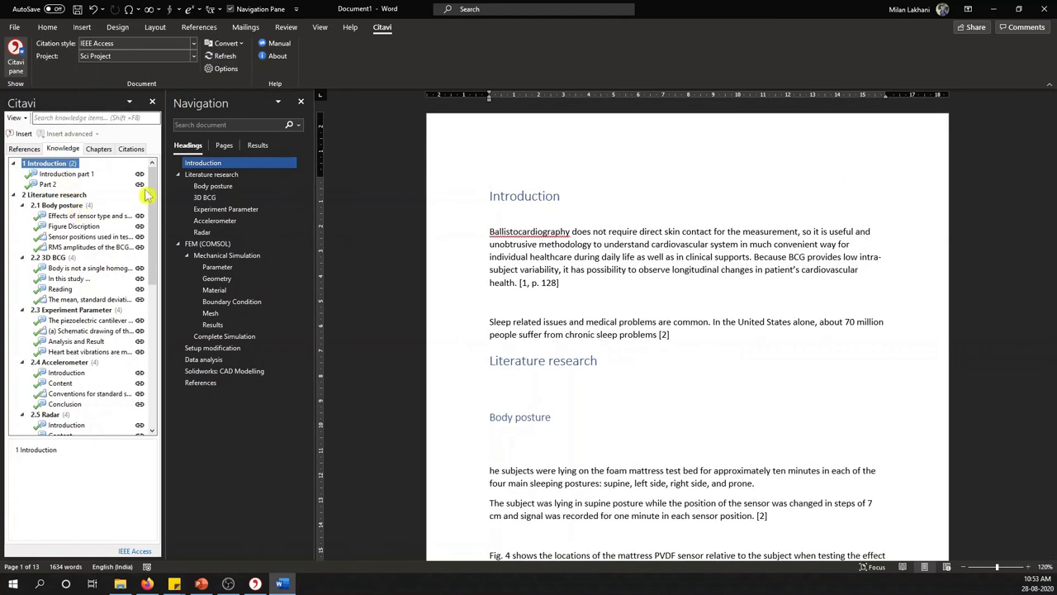
# Undo the insertion of all categories and knowledge items.
pyautogui.click(94, 10)
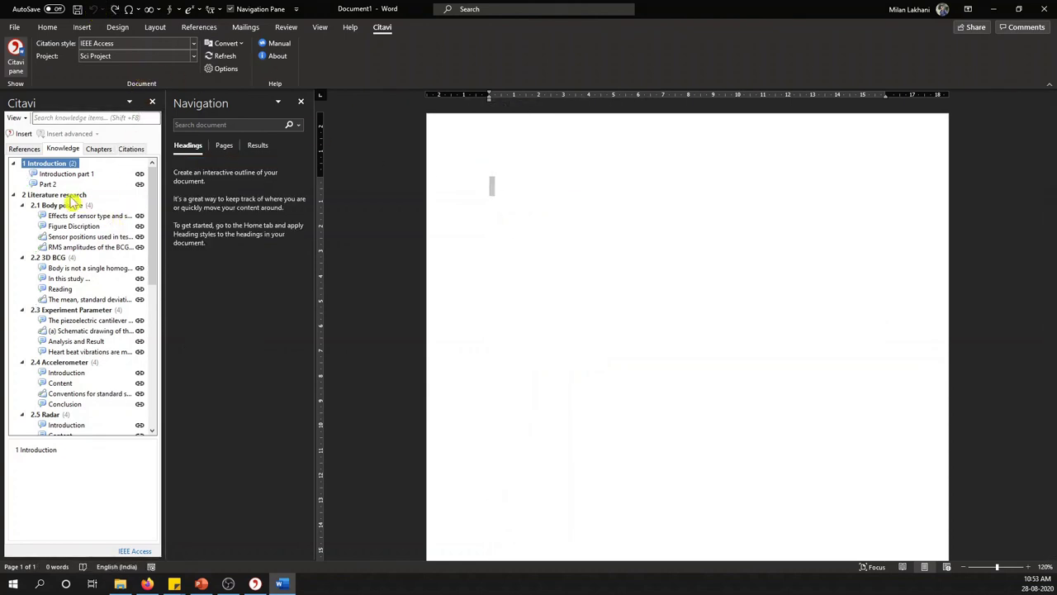
# Insert all of the project's categories as headings only, with the option to include knowledge items turned off.
pyautogui.rightClick(53, 164)
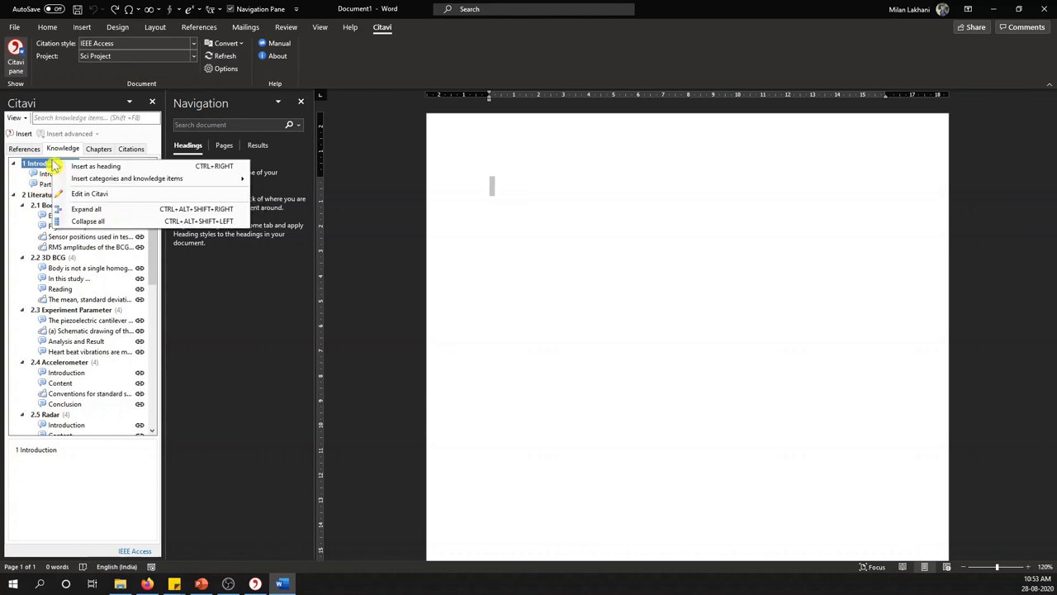
pyautogui.moveTo(140, 180)
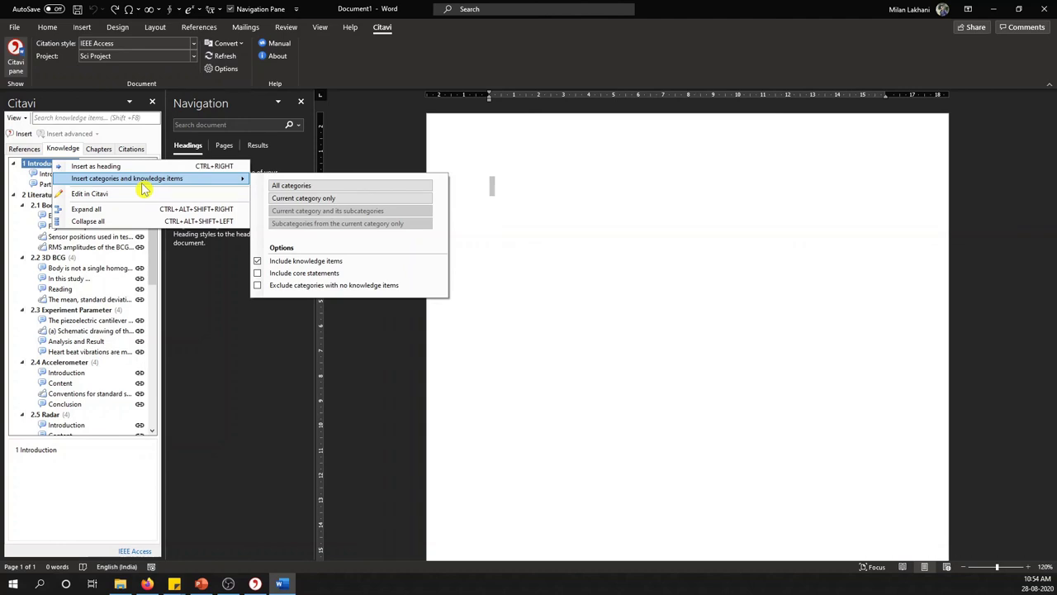
pyautogui.click(306, 262)
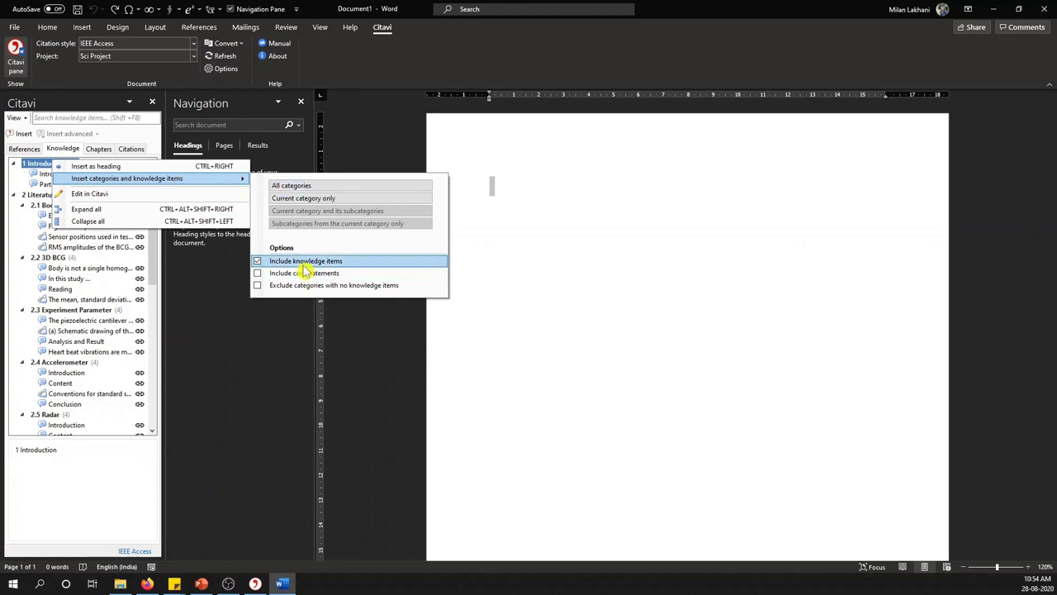
pyautogui.click(304, 192)
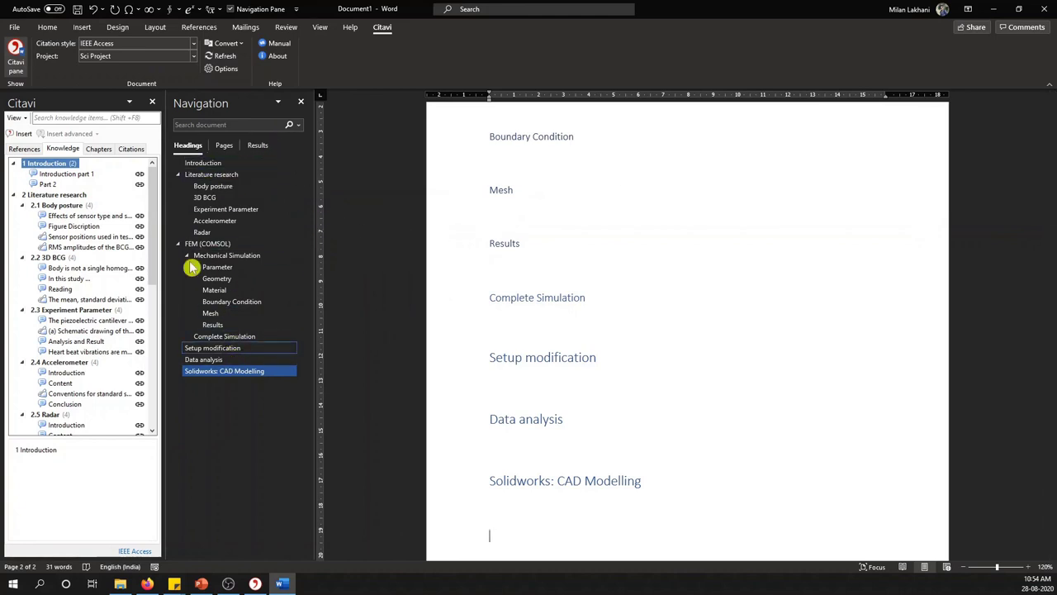
# Number the headings with the multilevel list 1 Heading 1, 1.1 Heading 2, 1.1.1 Heading 3, and check the numbered headings from Body posture up.
pyautogui.click(48, 28)
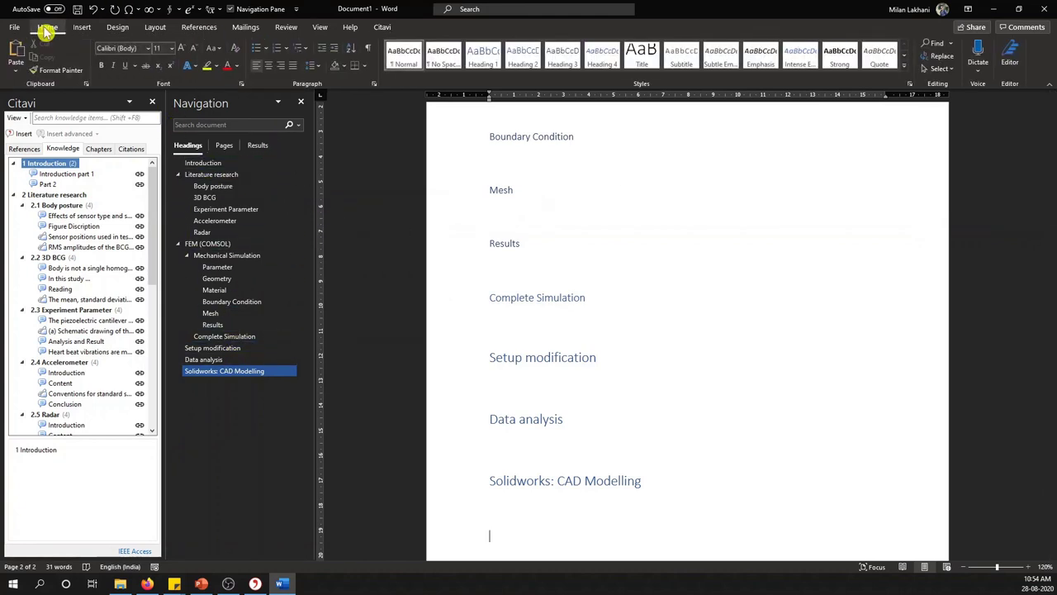
pyautogui.click(299, 48)
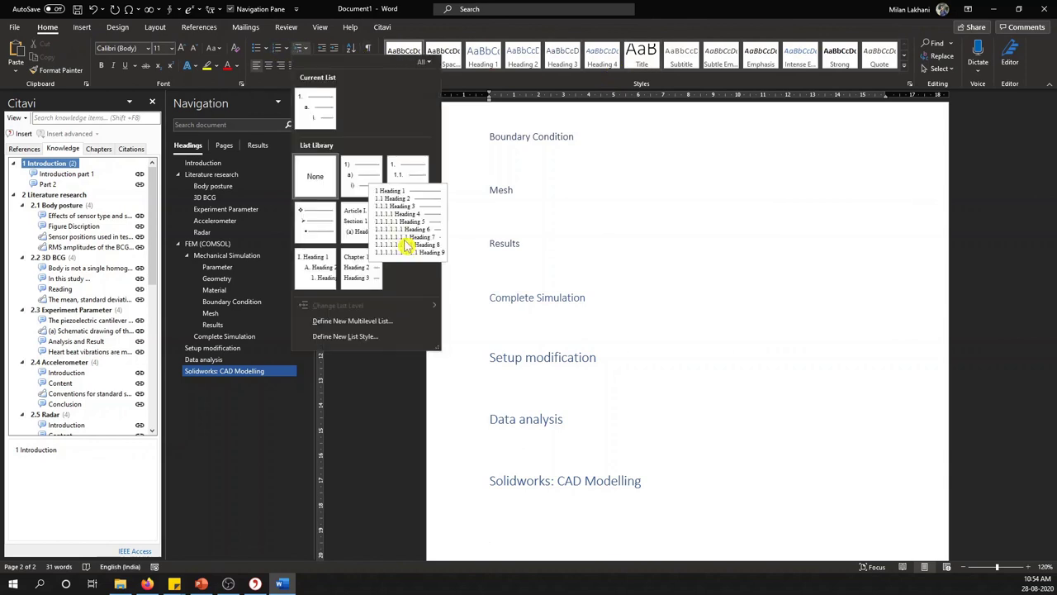
pyautogui.click(407, 241)
pyautogui.click(410, 216)
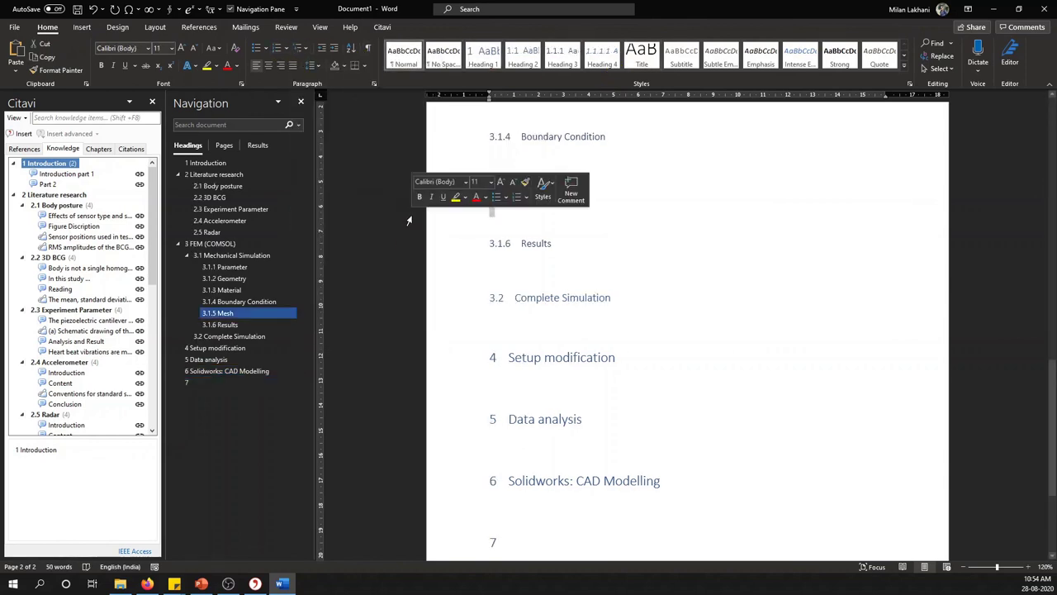
pyautogui.click(240, 186)
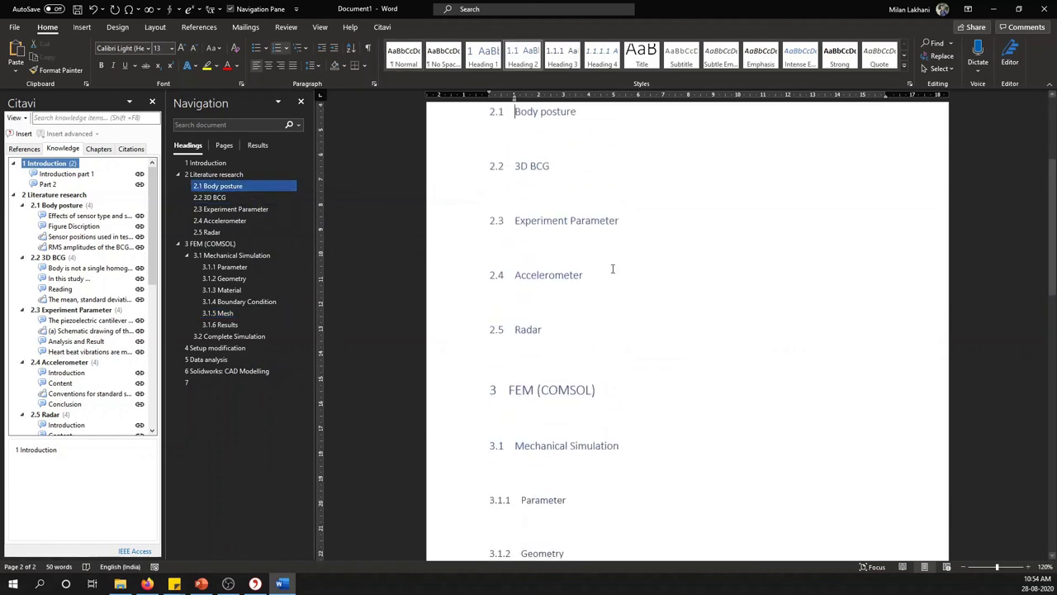
pyautogui.scroll(3, 614, 267)
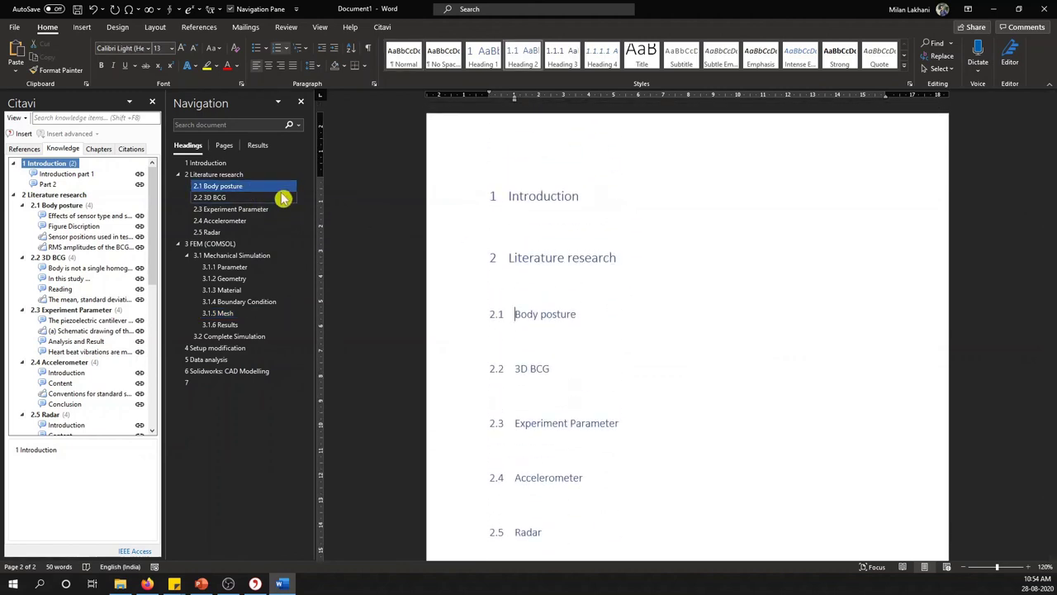
# Insert the image quotation about sensor positions, listed under 2.1 Body posture, below the Introduction heading.
pyautogui.click(522, 222)
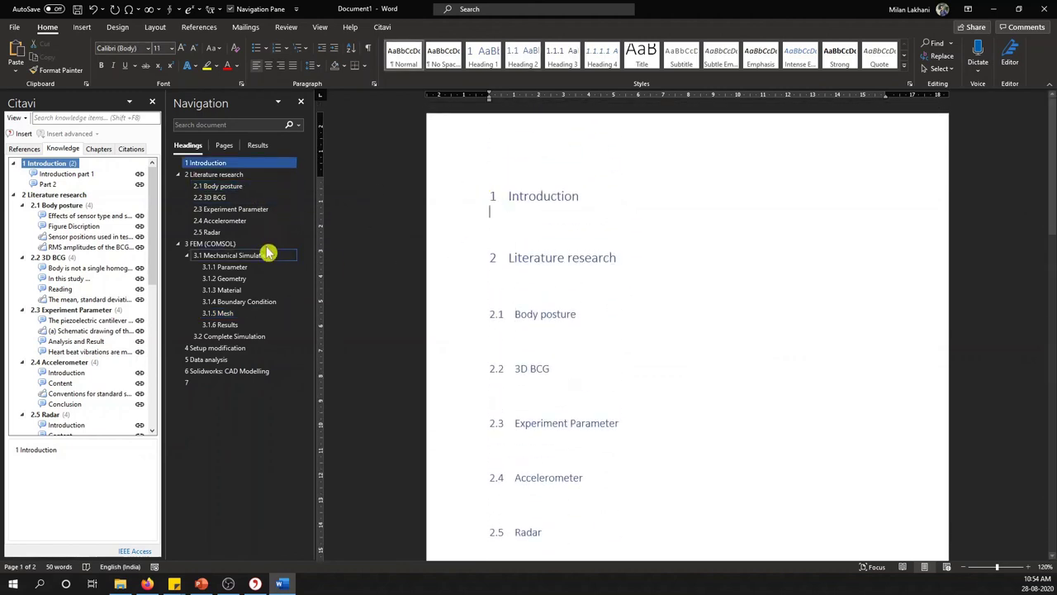
pyautogui.click(53, 239)
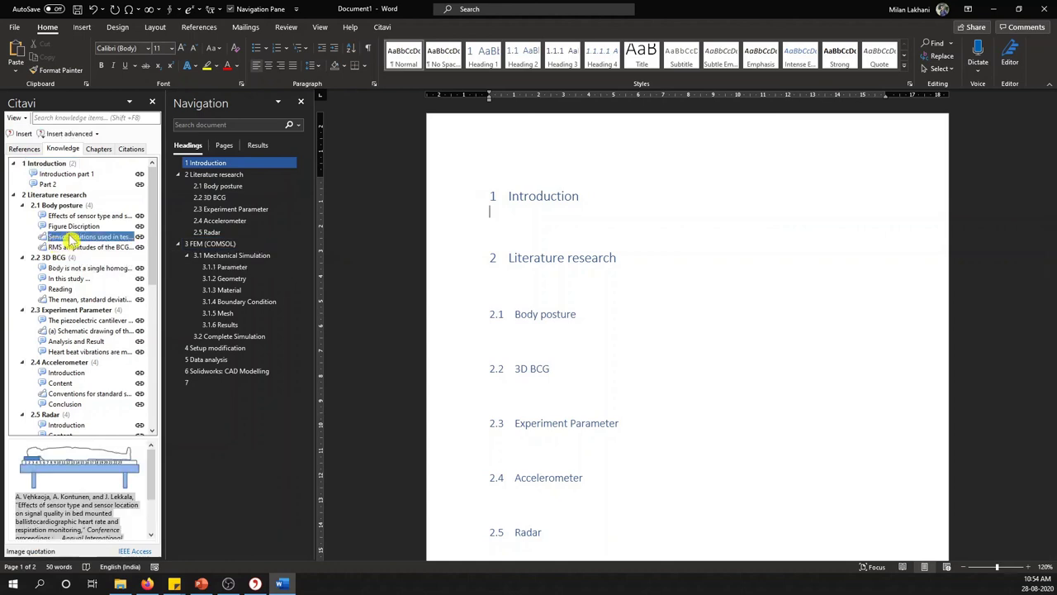
pyautogui.doubleClick(71, 238)
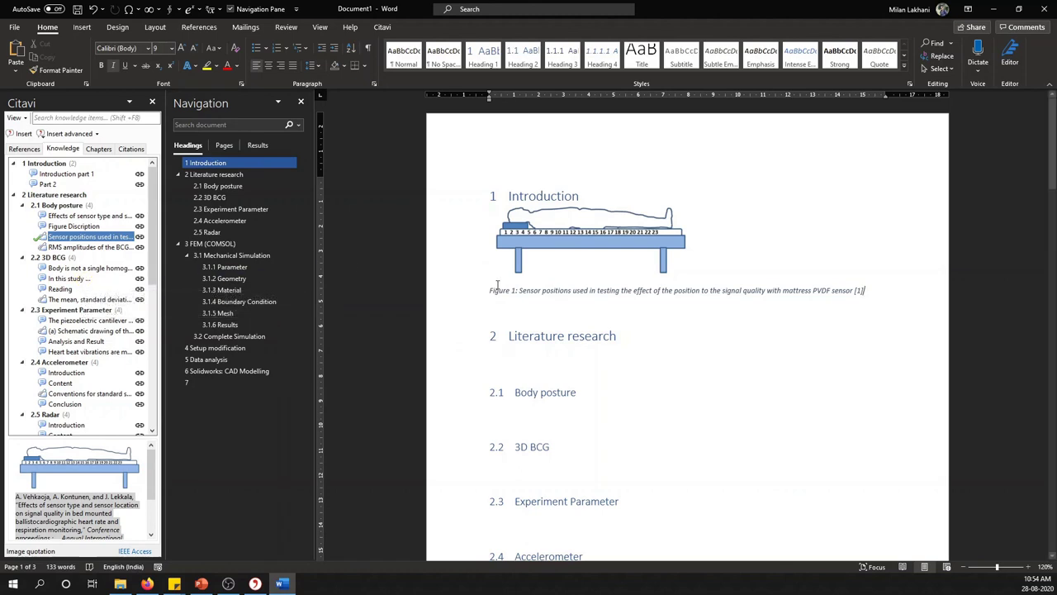
# Try applying the Heading 2 style to the Figure 1 caption and undo it.
pyautogui.click(519, 53)
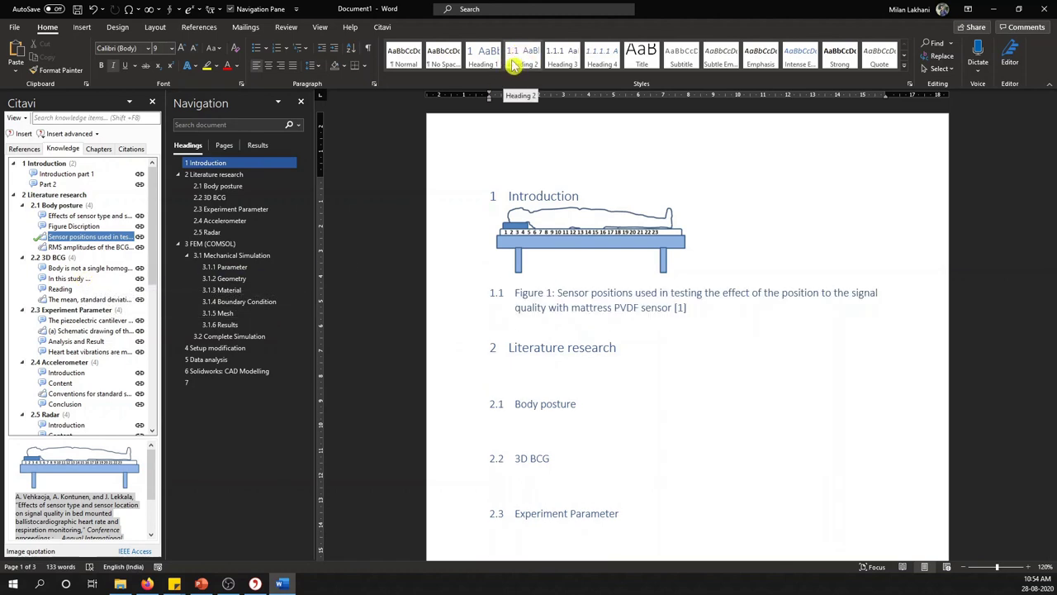
pyautogui.hotkey('ctrl', 'z')
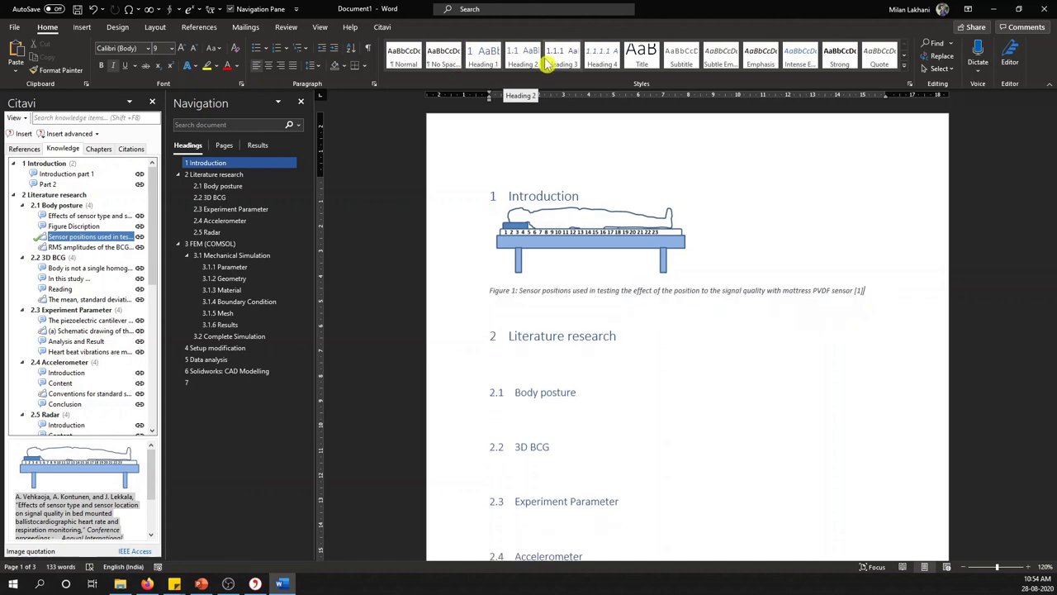